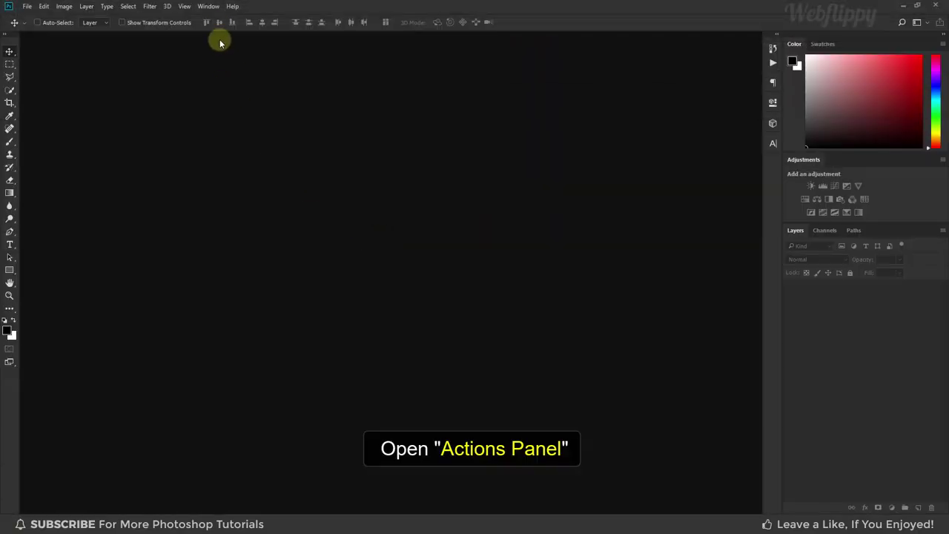
Show the Actions panel and open the portrait of the woman by the stone gatepost.
{"action": "left_click", "coordinate": [212, 8]}
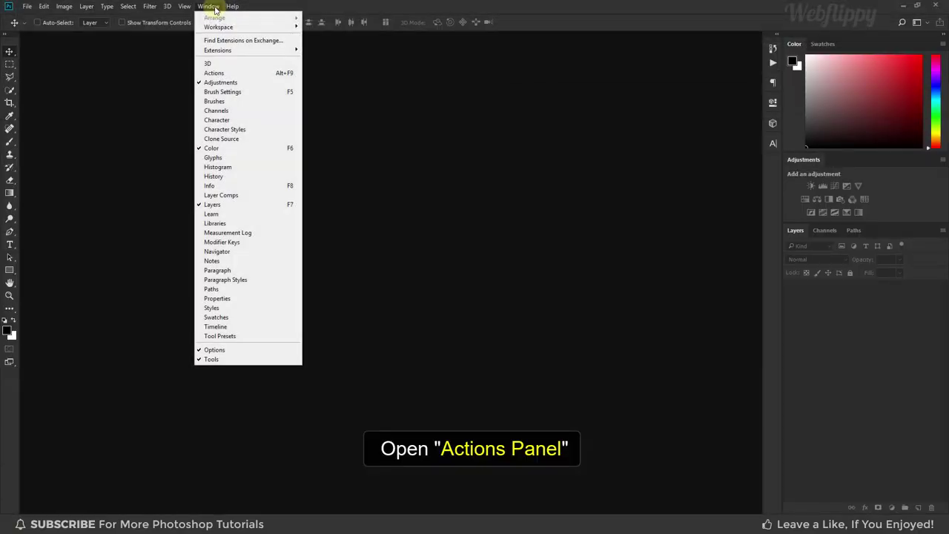
{"action": "left_click", "coordinate": [239, 72]}
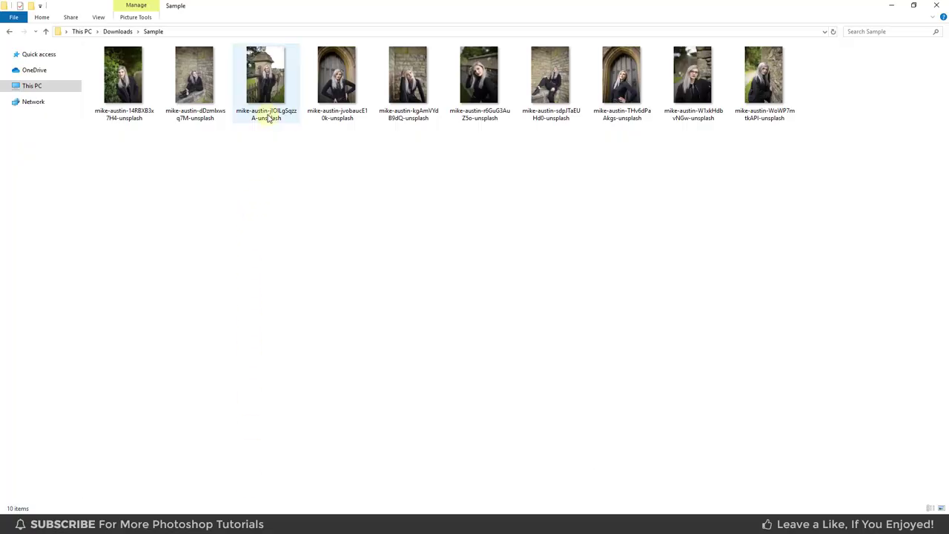
{"action": "mouse_move", "coordinate": [267, 115]}
{"action": "left_mouse_down"}
{"action": "mouse_move", "coordinate": [328, 501]}
{"action": "mouse_move", "coordinate": [373, 293]}
{"action": "left_mouse_up"}
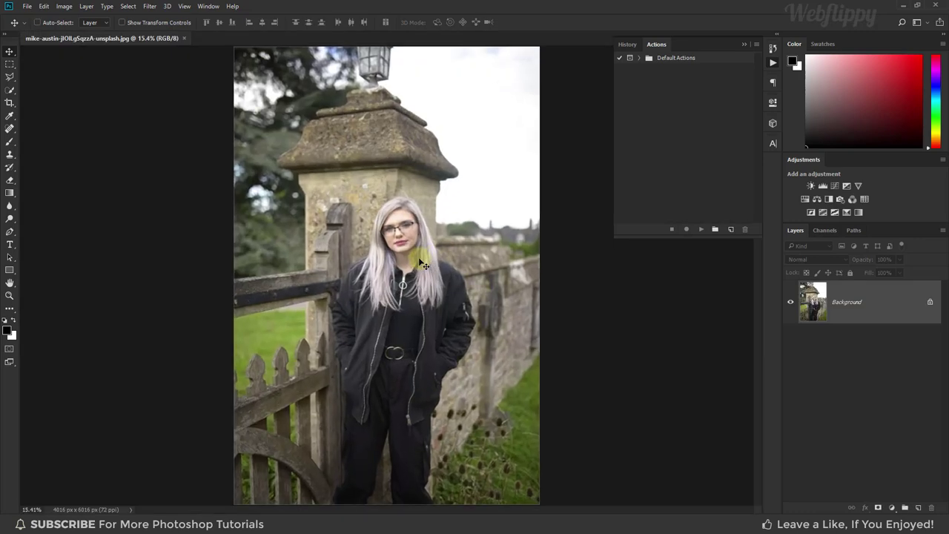
Create the 'Moody Autumn Color Grade' set with a 'Play It' action and begin recording.
{"action": "left_click", "coordinate": [715, 230]}
{"action": "type", "text": "Moody Autu"}
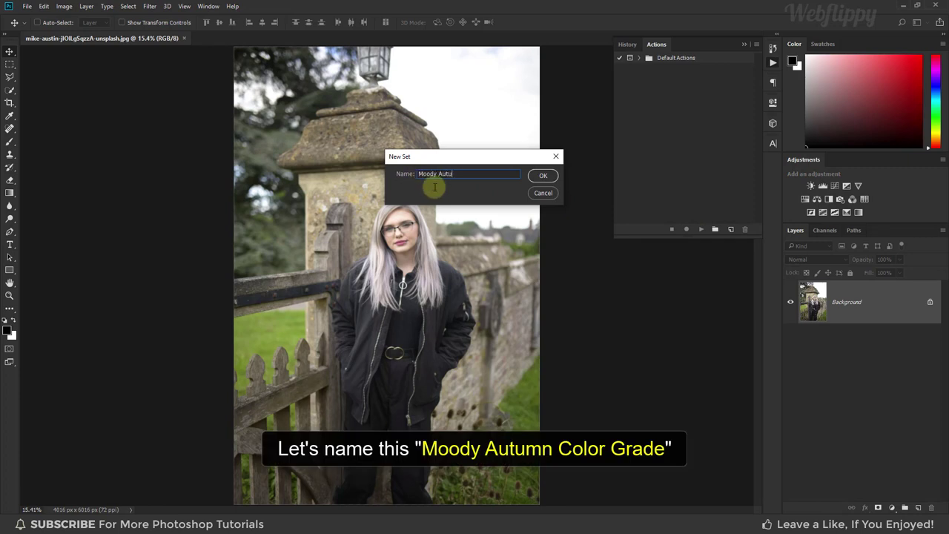
{"action": "type", "text": "mn Color Grade"}
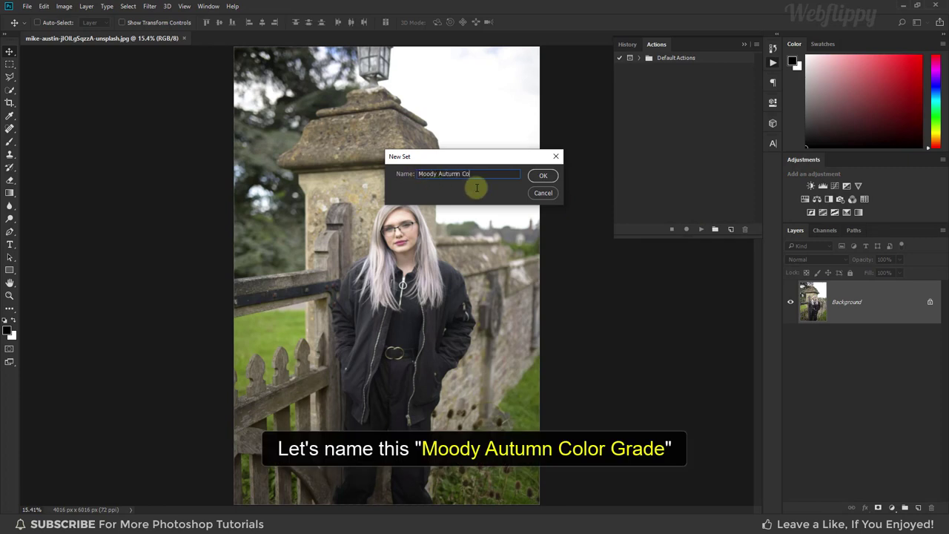
{"action": "left_click", "coordinate": [542, 177]}
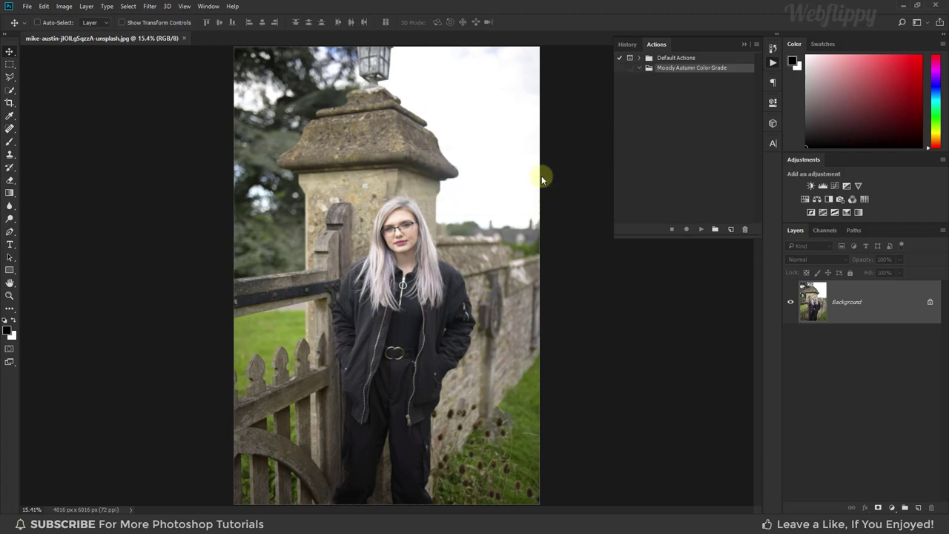
{"action": "left_click", "coordinate": [730, 230]}
{"action": "type", "text": "Play It"}
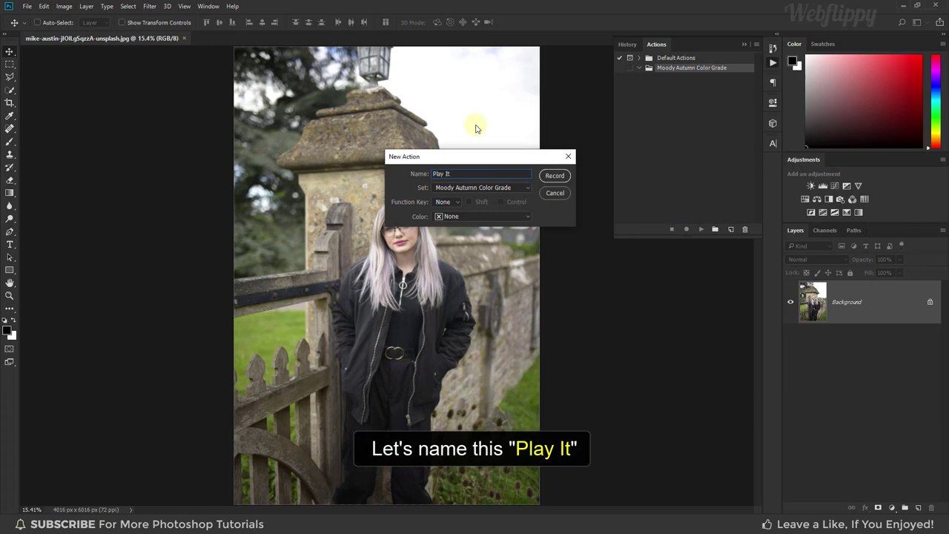
{"action": "left_click", "coordinate": [553, 178]}
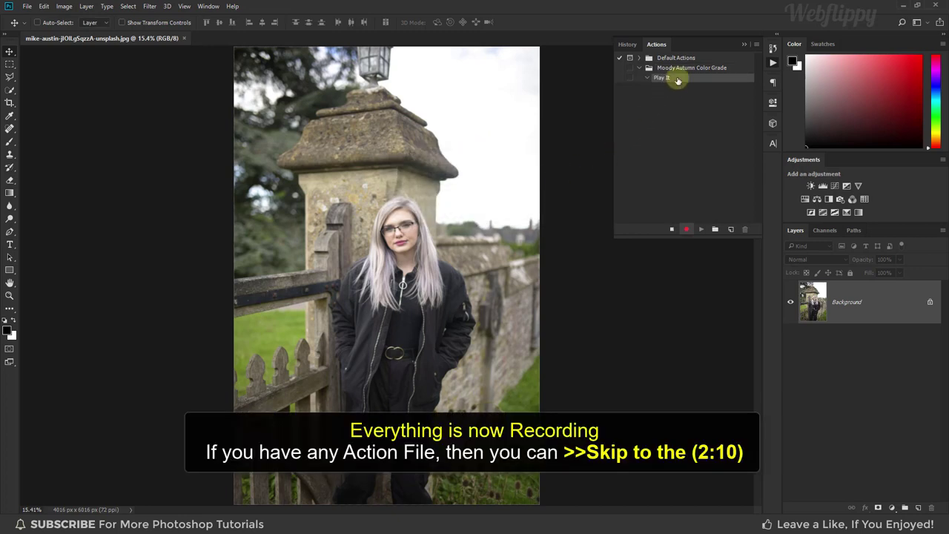
Mix the Red output from Red 0, Green +200, Blue -100 in a Lighten-blended Channel Mixer layer.
{"action": "left_click", "coordinate": [892, 508]}
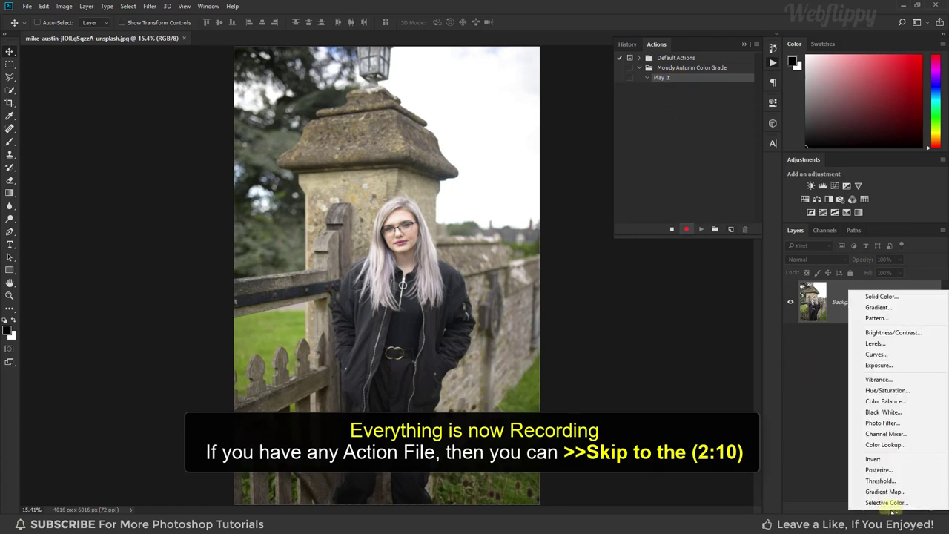
{"action": "left_click", "coordinate": [887, 434]}
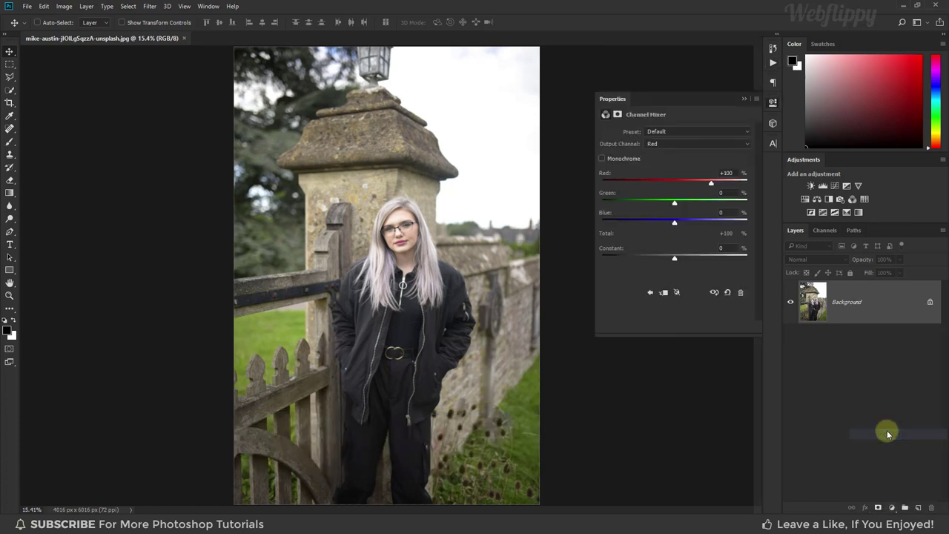
{"action": "left_click", "coordinate": [674, 143]}
{"action": "left_click", "coordinate": [674, 152]}
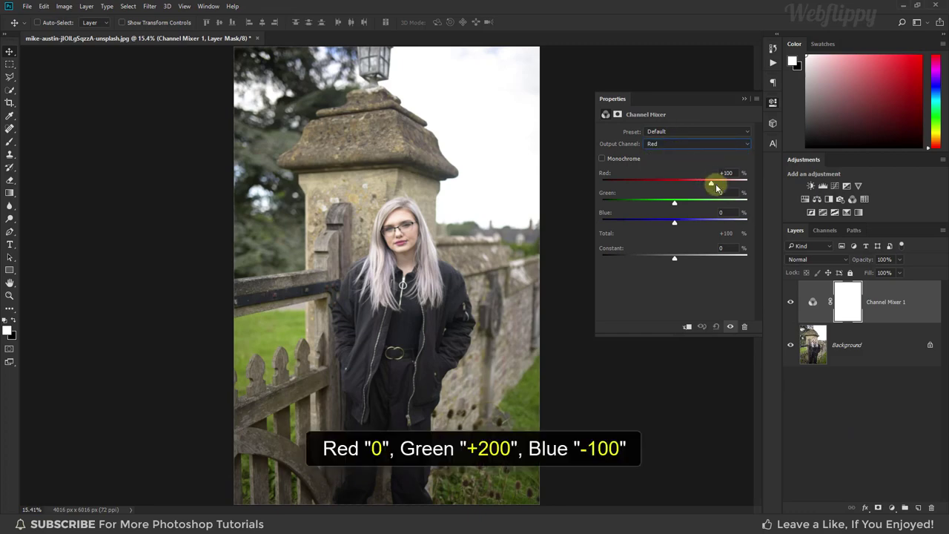
{"action": "mouse_move", "coordinate": [712, 187]}
{"action": "left_mouse_down"}
{"action": "mouse_move", "coordinate": [676, 187]}
{"action": "mouse_move", "coordinate": [754, 205]}
{"action": "left_mouse_up"}
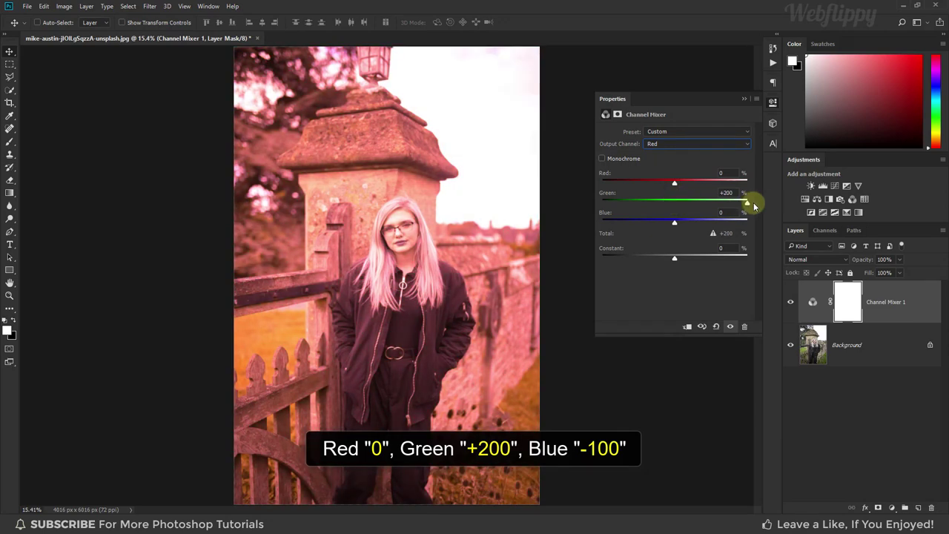
{"action": "left_click", "coordinate": [719, 212]}
{"action": "type", "text": "-1"}
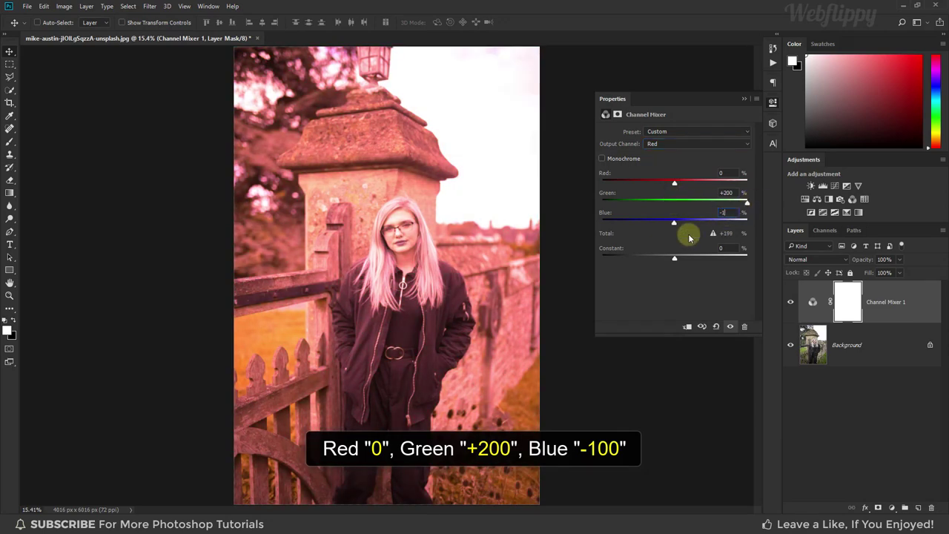
{"action": "type", "text": "00"}
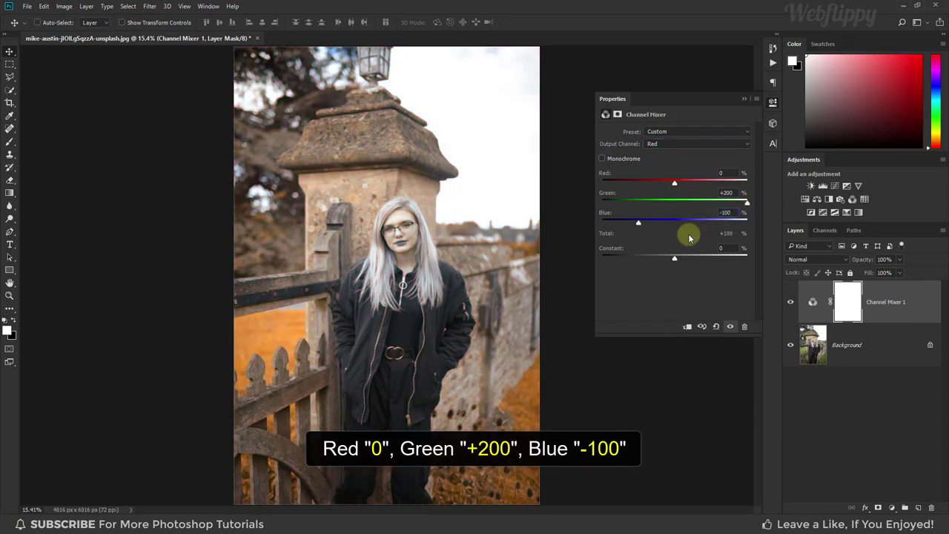
{"action": "left_click", "coordinate": [743, 98]}
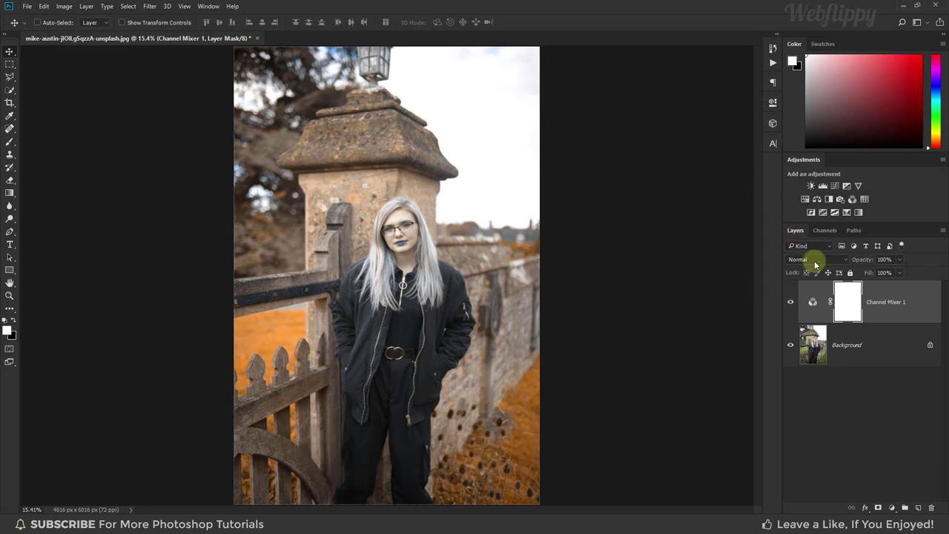
{"action": "left_click", "coordinate": [815, 261]}
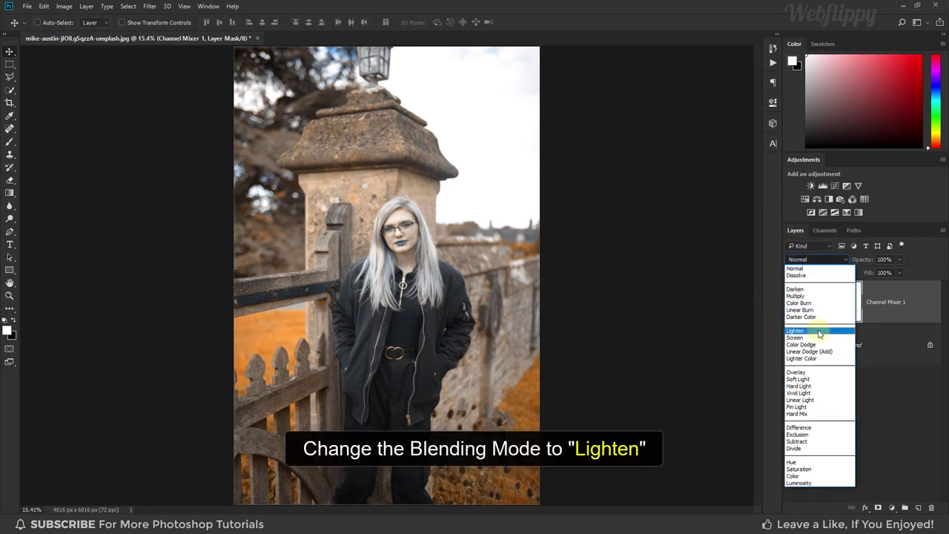
{"action": "left_click", "coordinate": [819, 332]}
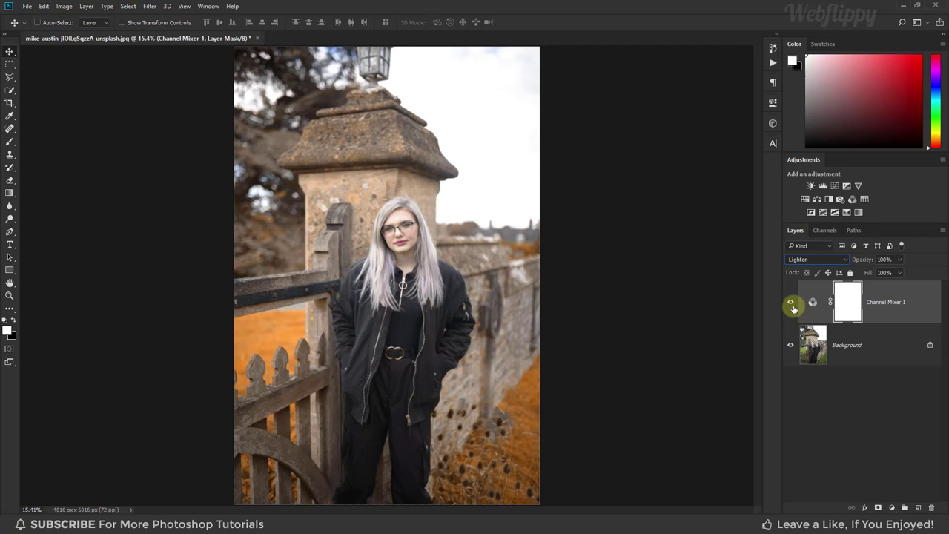
Add a Selective Color layer with Reds cyan -50 and Yellows yellow -50.
{"action": "left_click", "coordinate": [891, 508]}
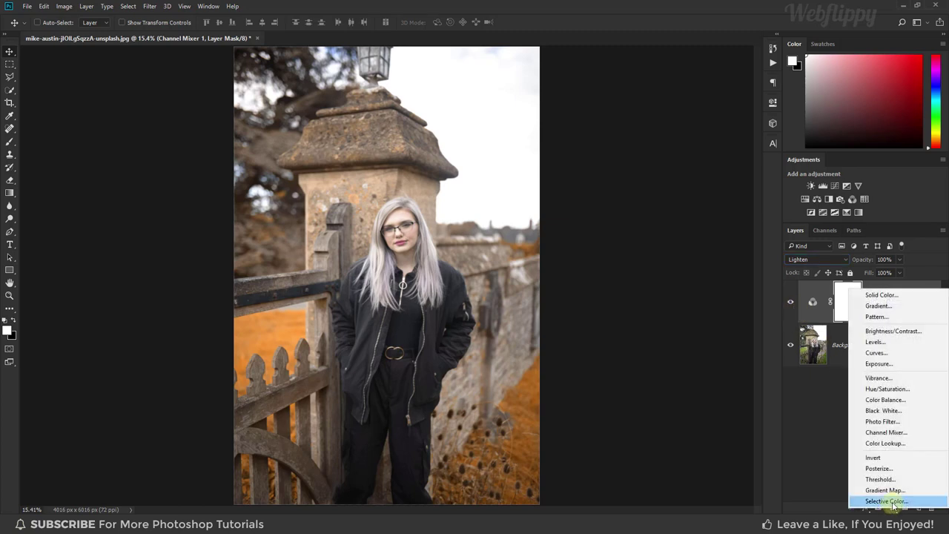
{"action": "left_click", "coordinate": [893, 504]}
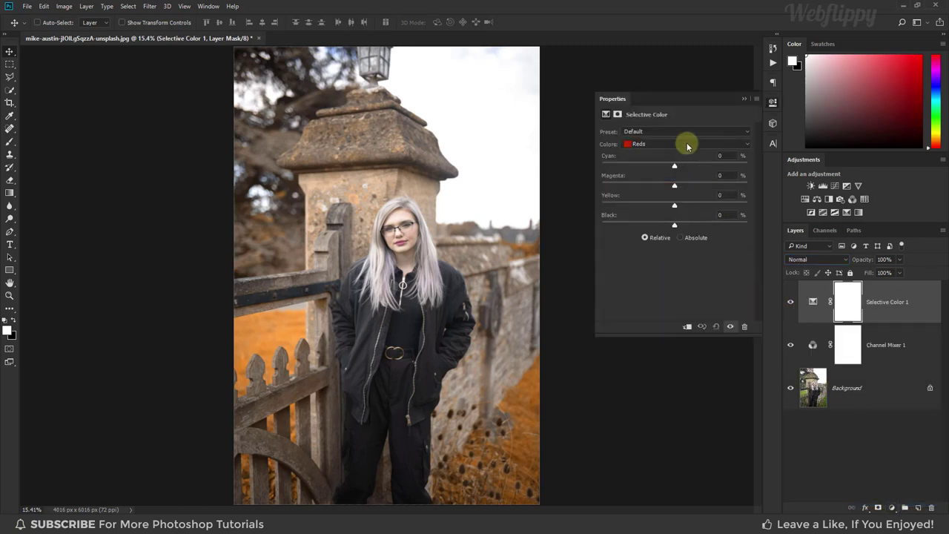
{"action": "left_click", "coordinate": [684, 143]}
{"action": "left_click", "coordinate": [685, 154]}
{"action": "left_click_drag", "start_coordinate": [674, 164], "coordinate": [636, 166]}
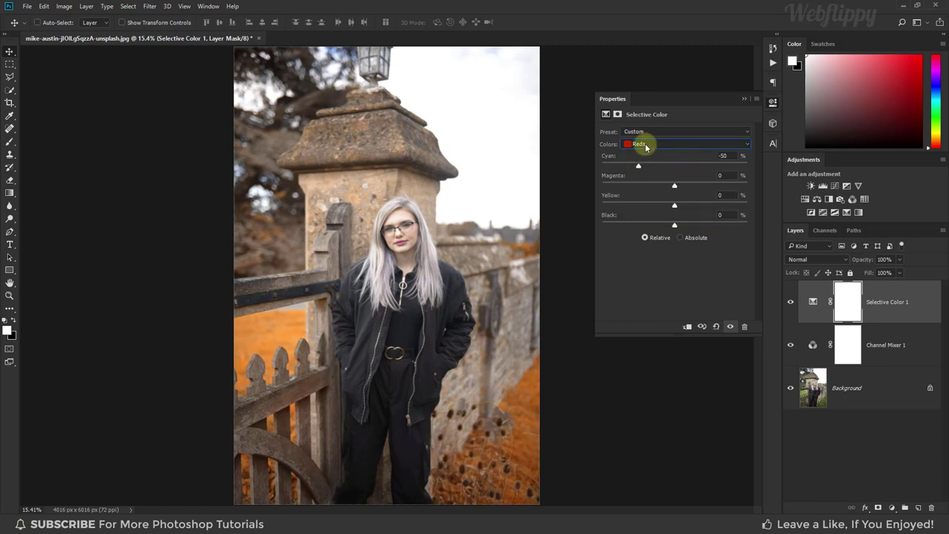
{"action": "left_click", "coordinate": [645, 144]}
{"action": "left_click", "coordinate": [651, 163]}
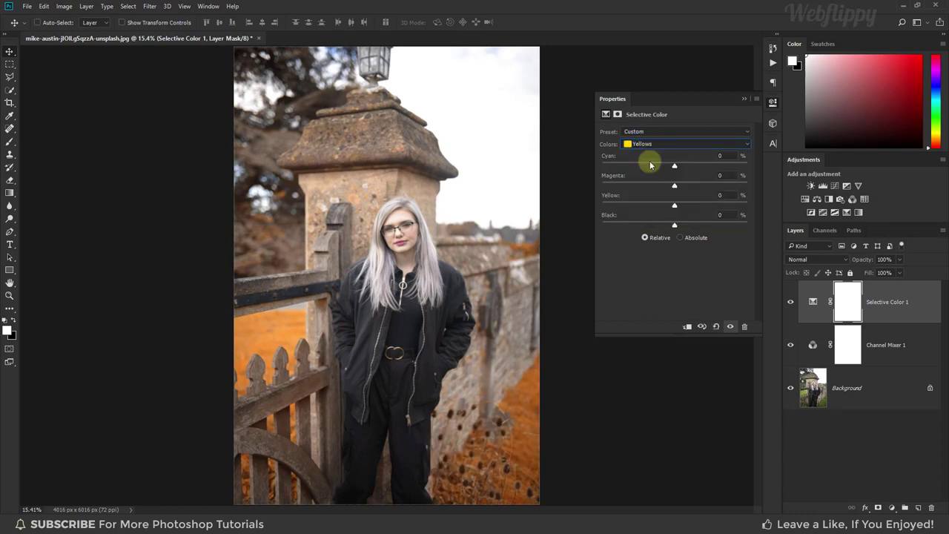
{"action": "left_click_drag", "start_coordinate": [671, 207], "coordinate": [642, 208]}
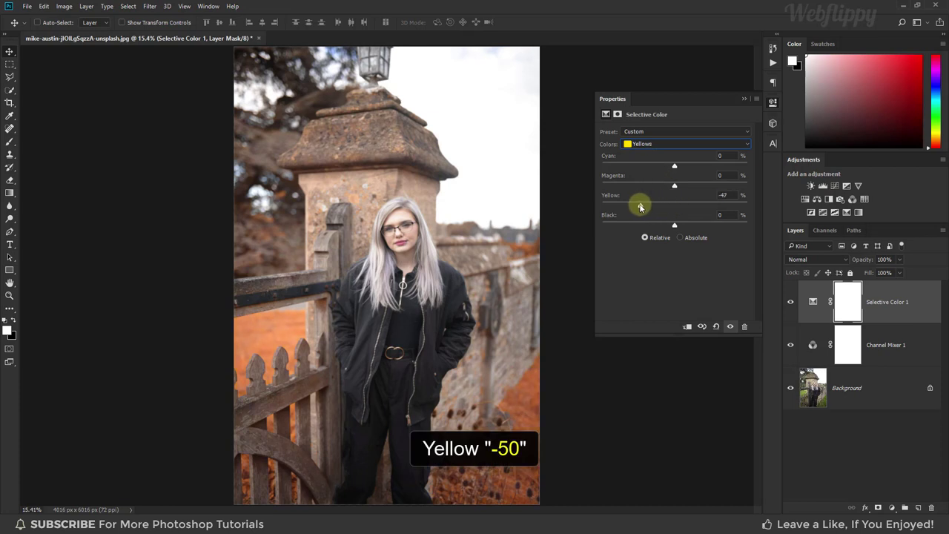
Raise cyan, magenta and yellow in the Blacks to +100 each.
{"action": "left_click", "coordinate": [652, 144]}
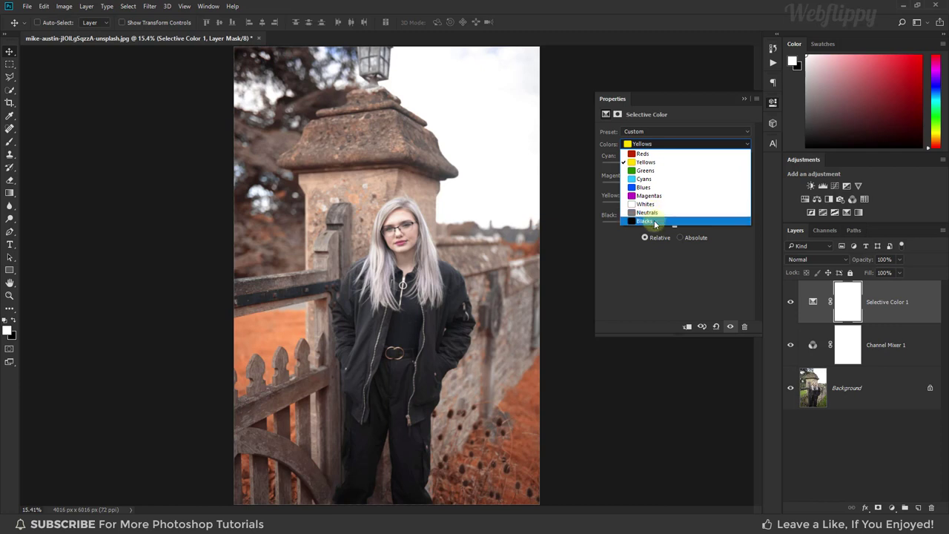
{"action": "left_click", "coordinate": [656, 221]}
{"action": "left_click_drag", "start_coordinate": [677, 165], "coordinate": [762, 168]}
{"action": "left_click_drag", "start_coordinate": [674, 184], "coordinate": [771, 186]}
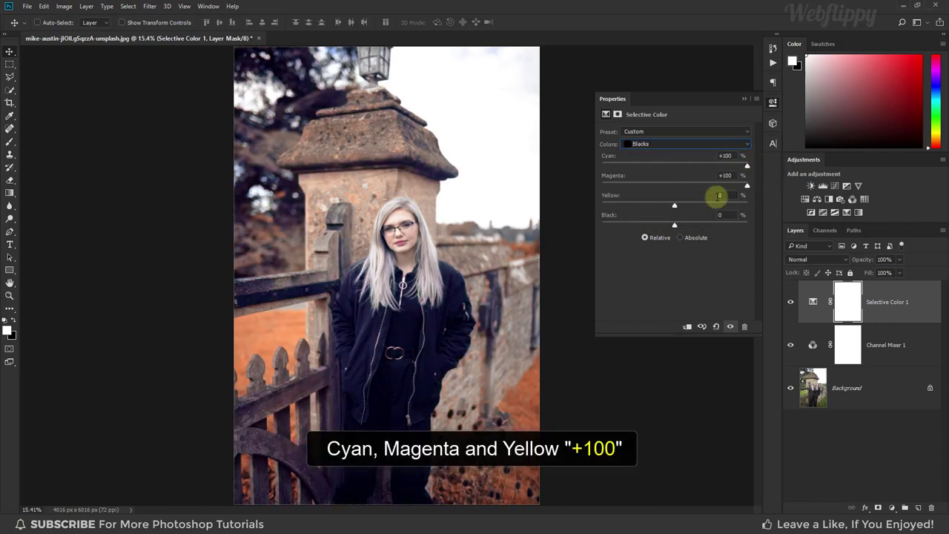
{"action": "left_click_drag", "start_coordinate": [675, 207], "coordinate": [771, 203]}
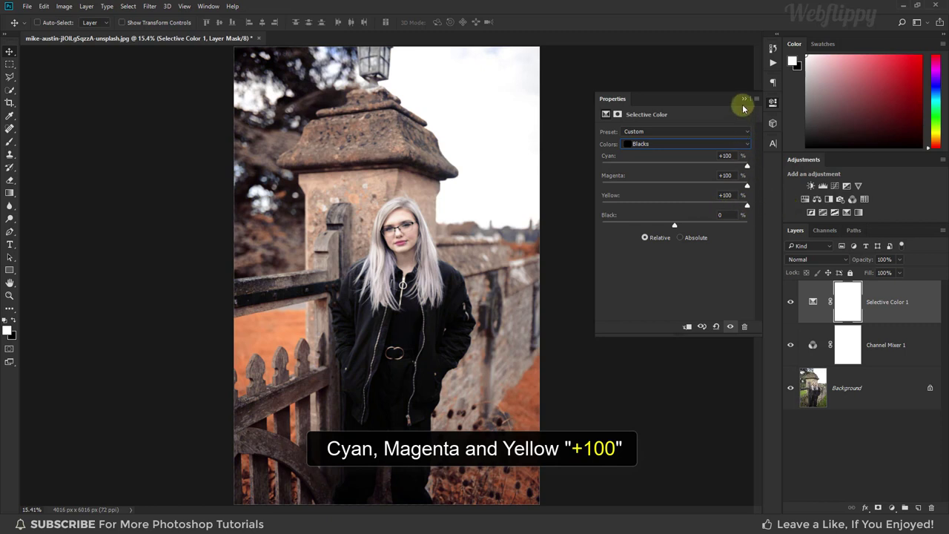
{"action": "left_click", "coordinate": [744, 100]}
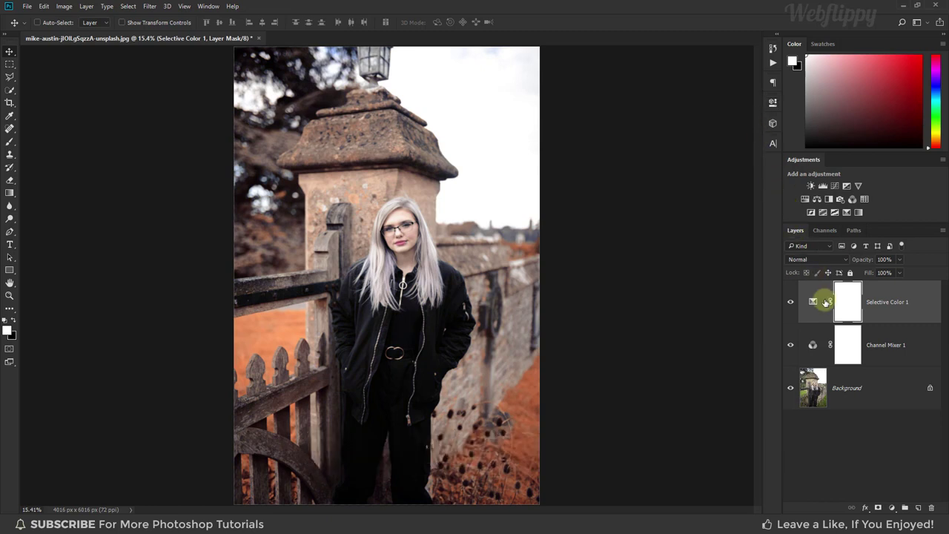
Add a Curves layer lifting shadows to about 7, lowering midtones slightly, capping highlights at 250.
{"action": "left_click", "coordinate": [890, 508]}
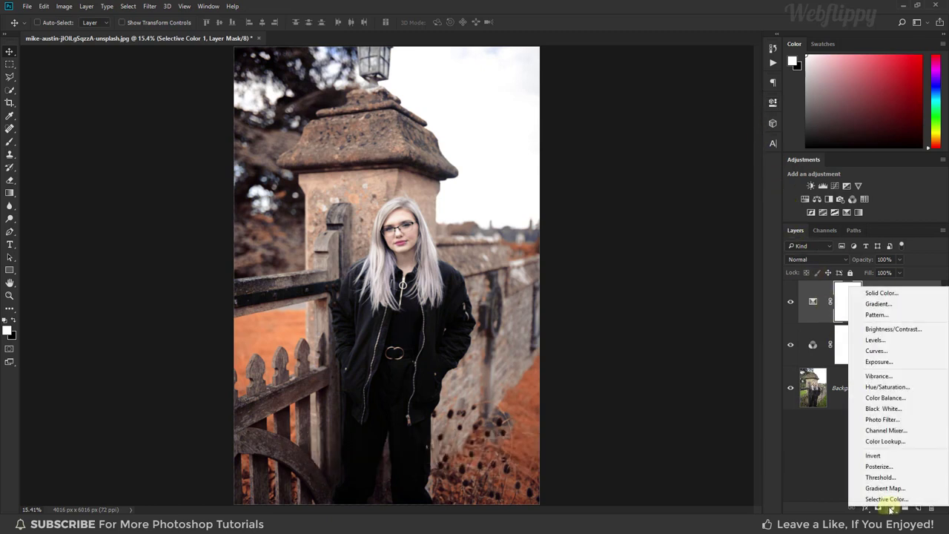
{"action": "left_click", "coordinate": [883, 352]}
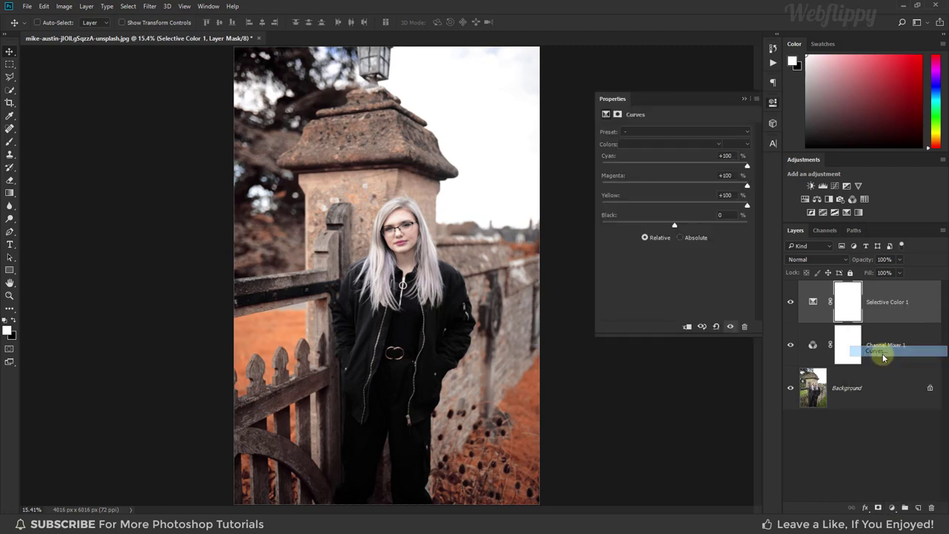
{"action": "left_click_drag", "start_coordinate": [621, 279], "coordinate": [615, 269]}
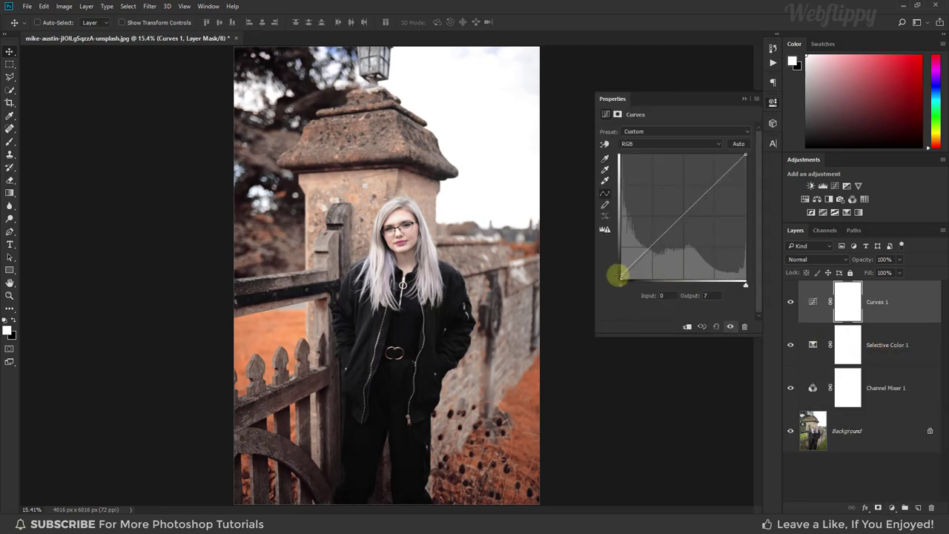
{"action": "left_click_drag", "start_coordinate": [653, 239], "coordinate": [652, 246]}
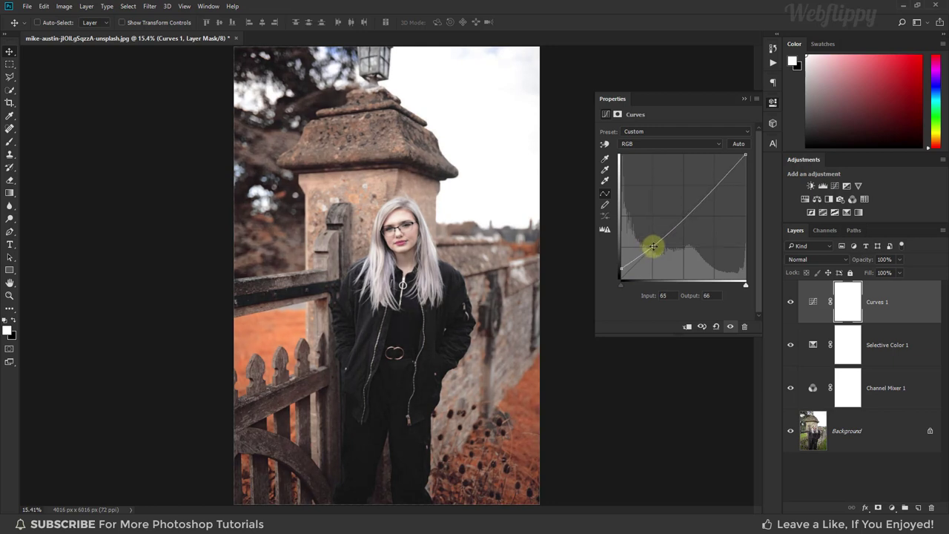
{"action": "left_click_drag", "start_coordinate": [745, 154], "coordinate": [746, 157]}
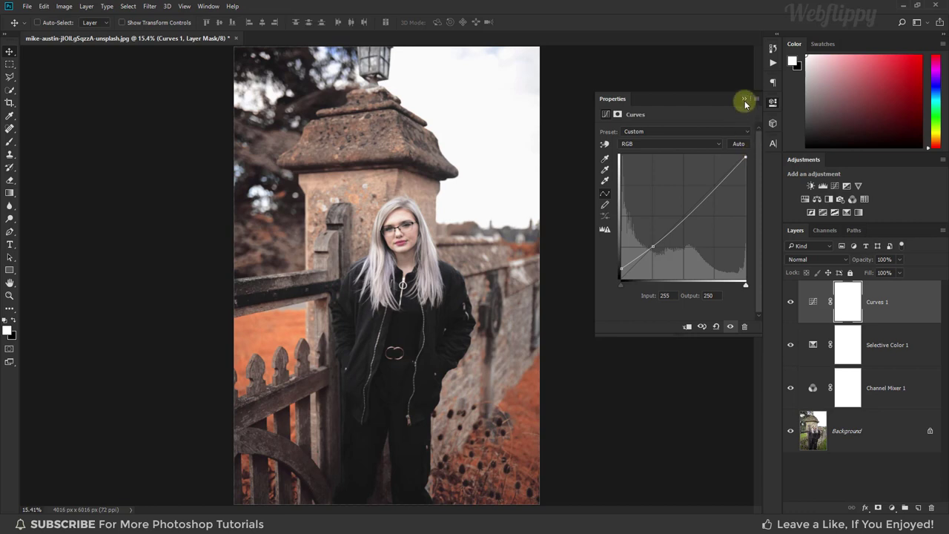
{"action": "left_click", "coordinate": [745, 100]}
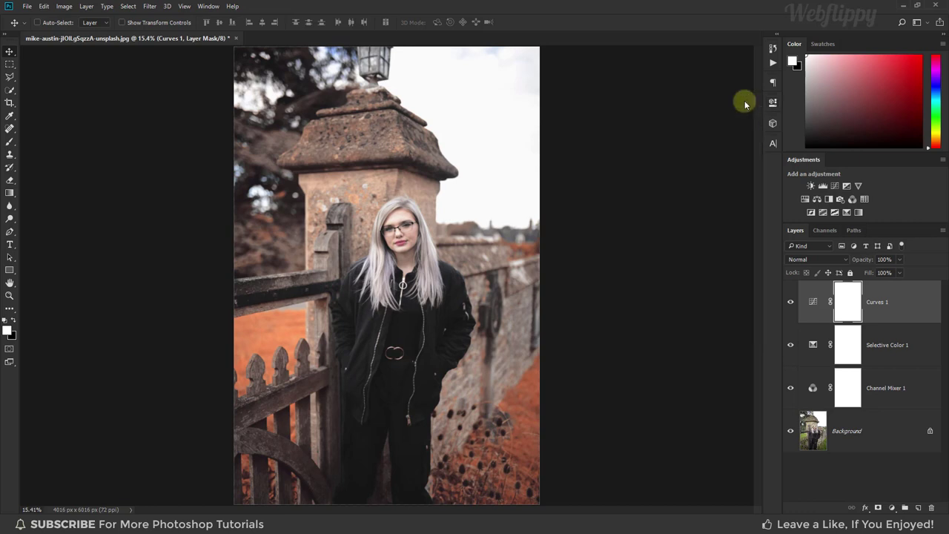
Stop recording the Play It action in the Actions panel.
{"action": "left_click", "coordinate": [770, 66]}
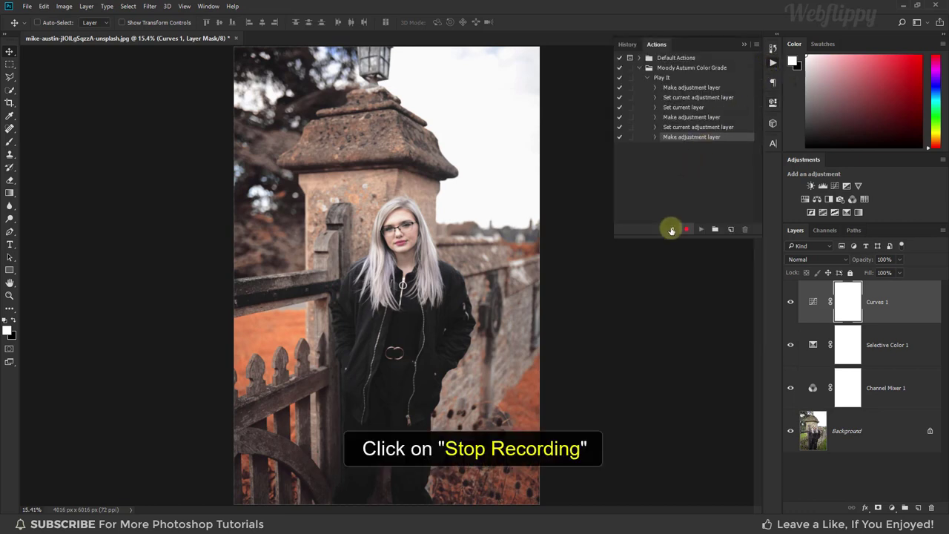
{"action": "left_click", "coordinate": [671, 231]}
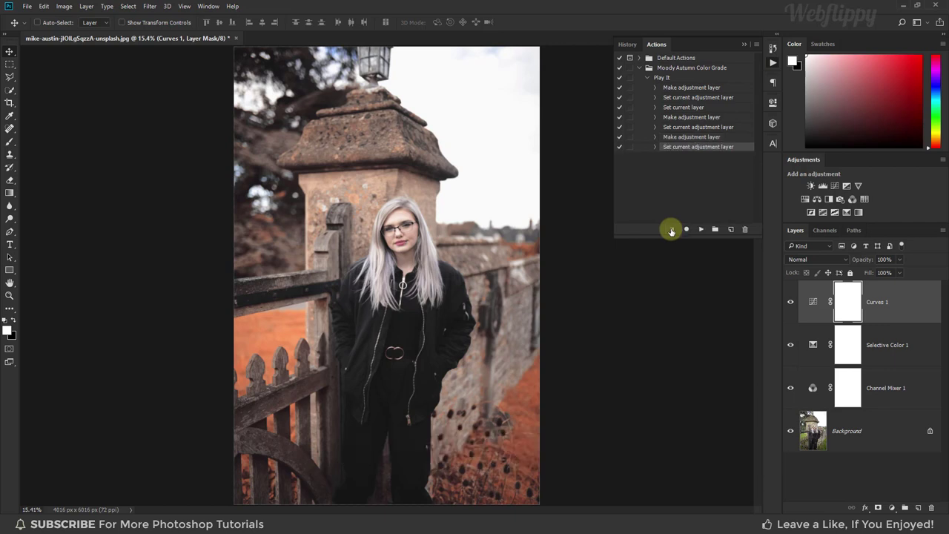
{"action": "left_click", "coordinate": [648, 78]}
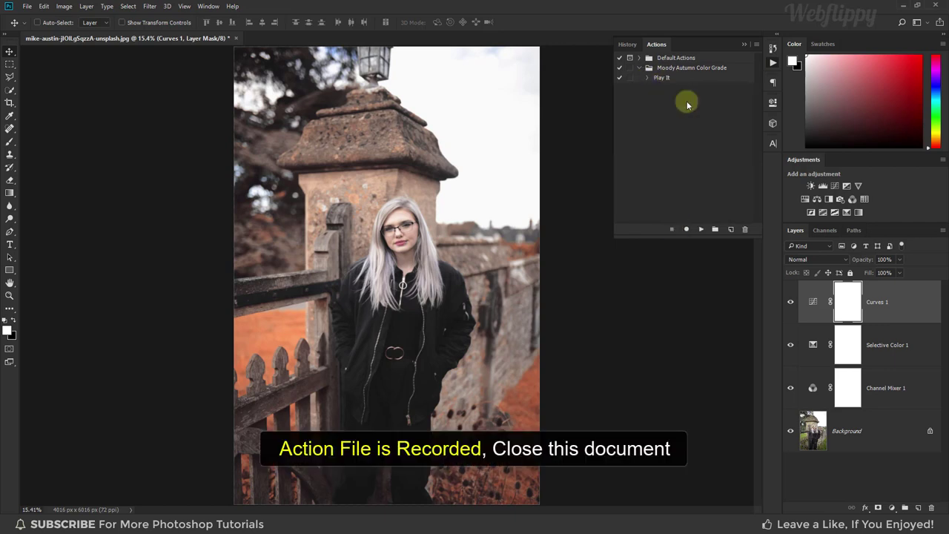
Close the portrait without saving and launch File > Scripts > Image Processor.
{"action": "left_click", "coordinate": [236, 37]}
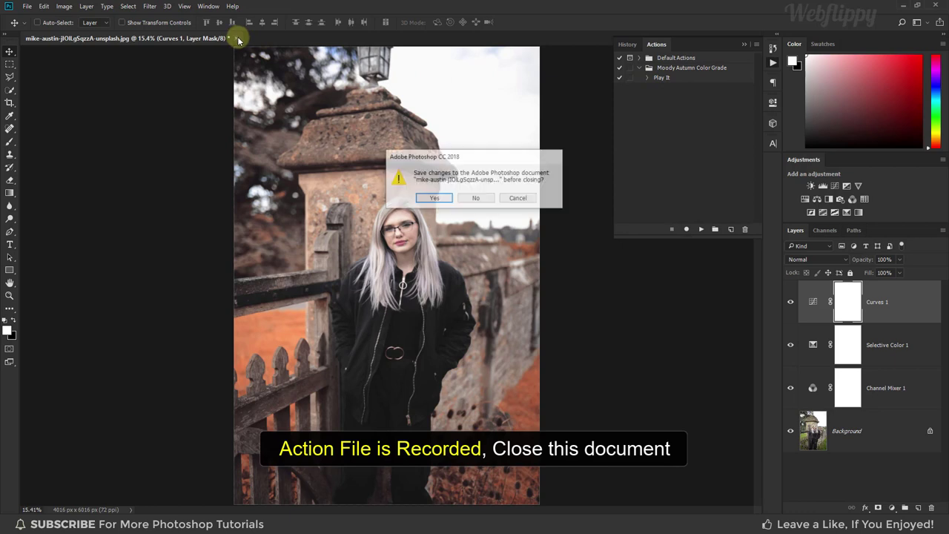
{"action": "left_click", "coordinate": [475, 198]}
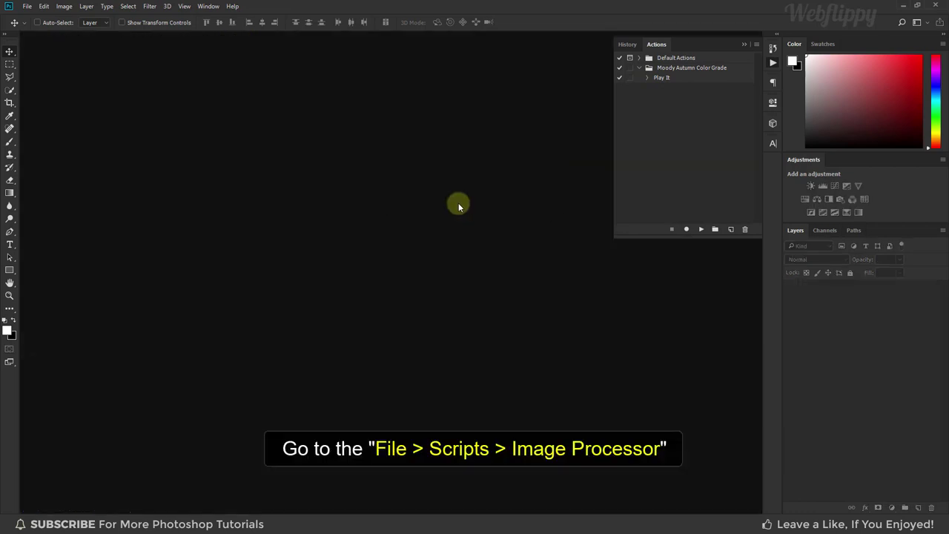
{"action": "left_click", "coordinate": [27, 6]}
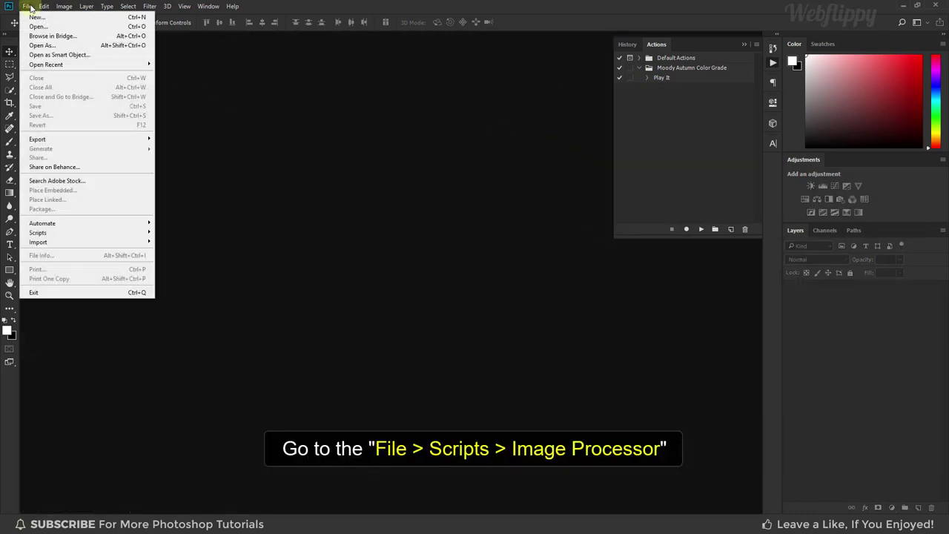
{"action": "mouse_move", "coordinate": [37, 232]}
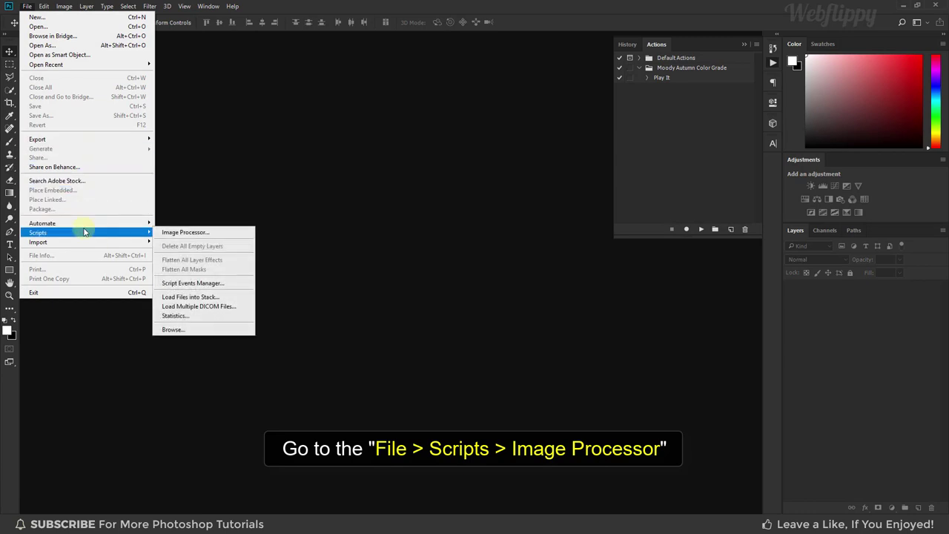
{"action": "left_click", "coordinate": [215, 233]}
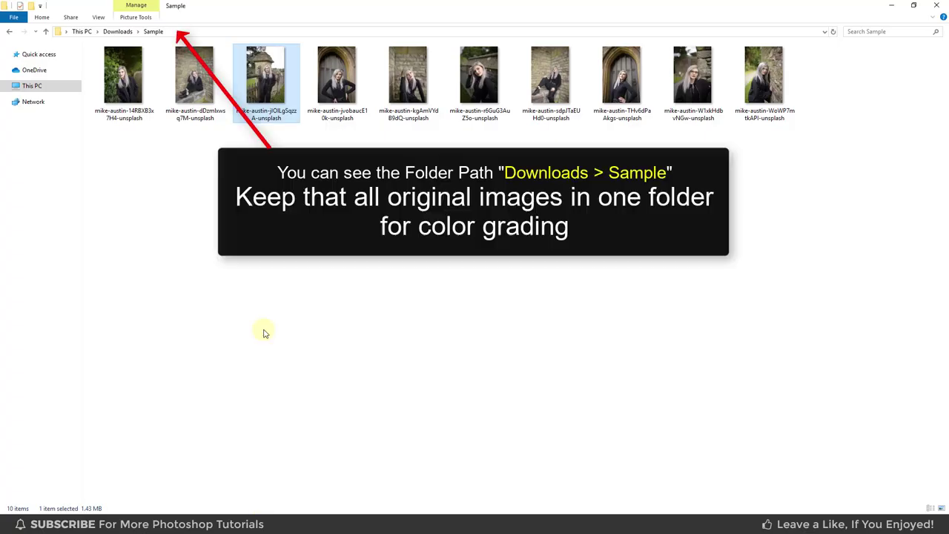
Reveal the full path of the Downloads Sample folder with Alt+D.
{"action": "key", "text": "alt+d"}
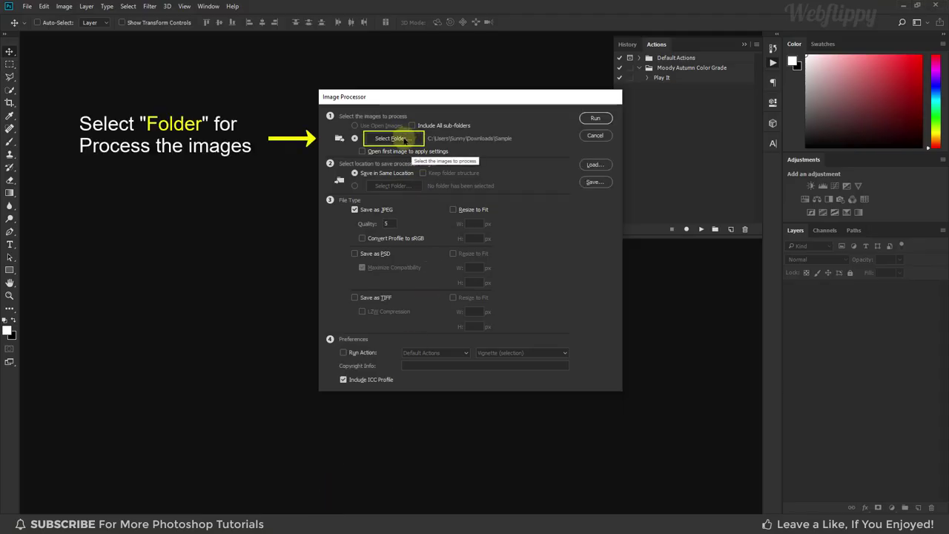
Choose Downloads > Sample as the Image Processor's source folder.
{"action": "left_click", "coordinate": [405, 140]}
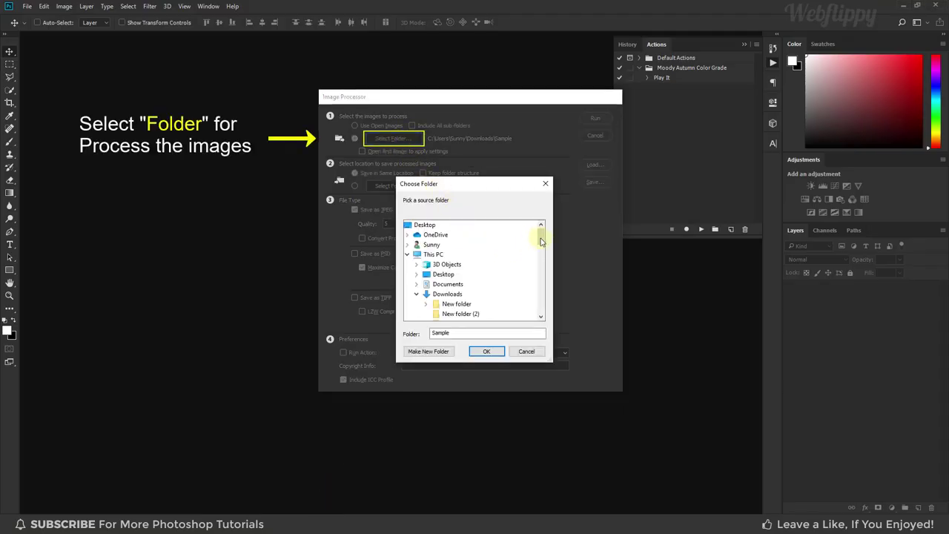
{"action": "scroll", "coordinate": [541, 242], "scroll_direction": "down", "scroll_amount": 1}
{"action": "left_click", "coordinate": [448, 254]}
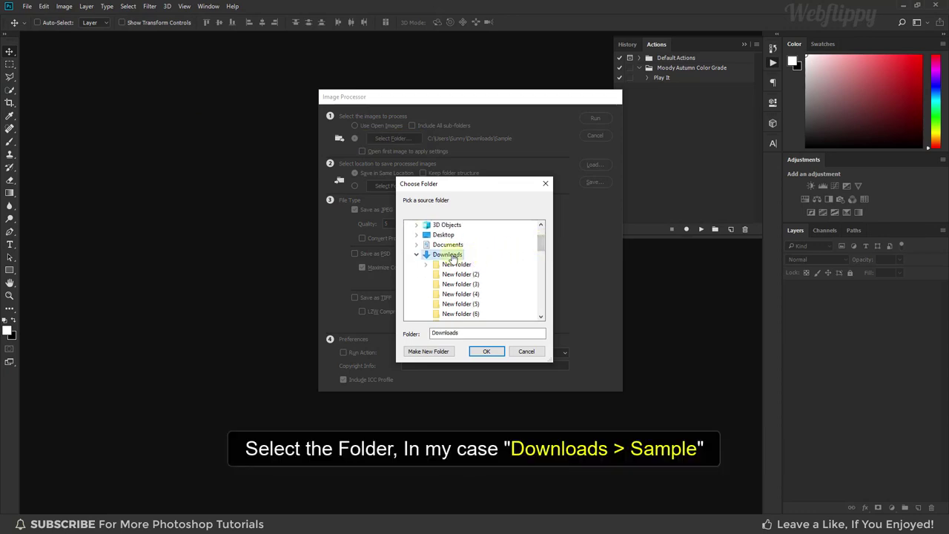
{"action": "left_click_drag", "start_coordinate": [541, 243], "coordinate": [542, 289]}
{"action": "left_click", "coordinate": [450, 266]}
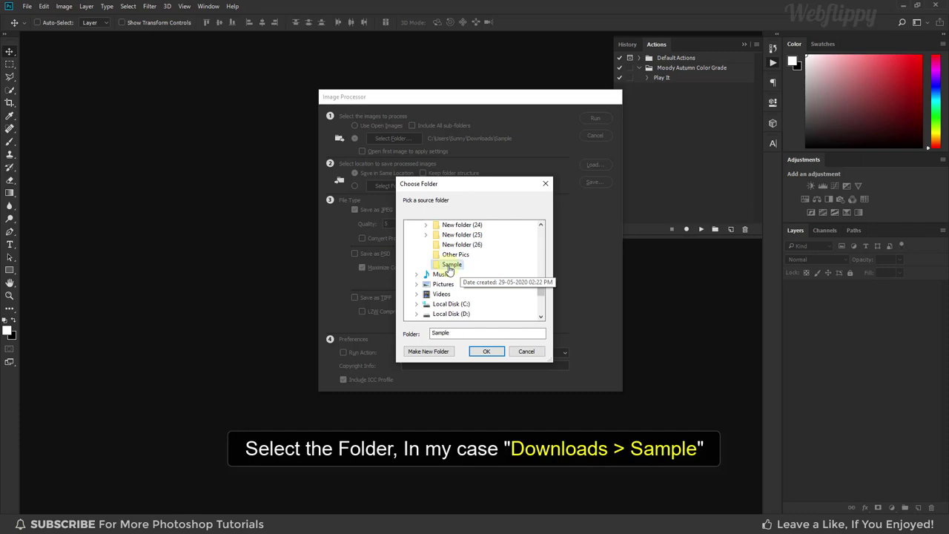
{"action": "left_click", "coordinate": [486, 352]}
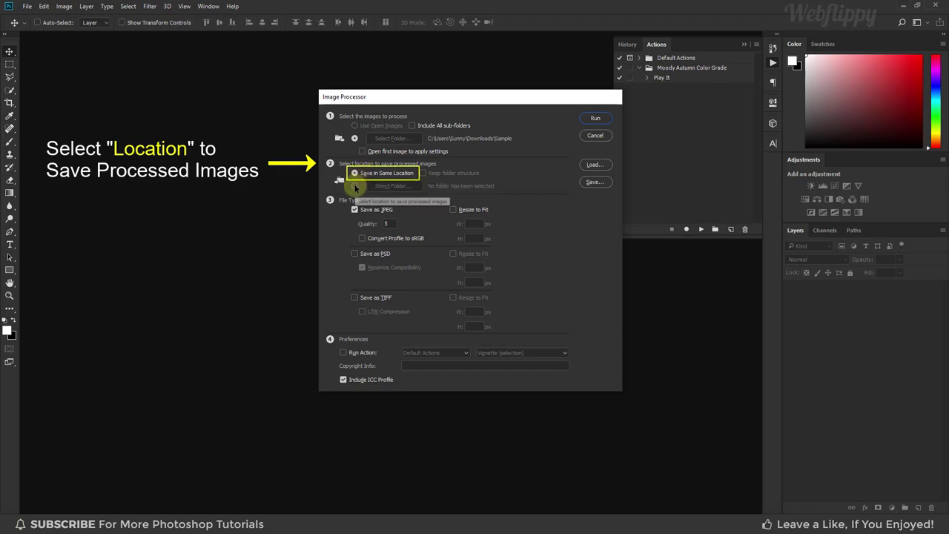
Save results in the same location as JPEG quality 10, and also as PSD.
{"action": "left_click", "coordinate": [355, 186]}
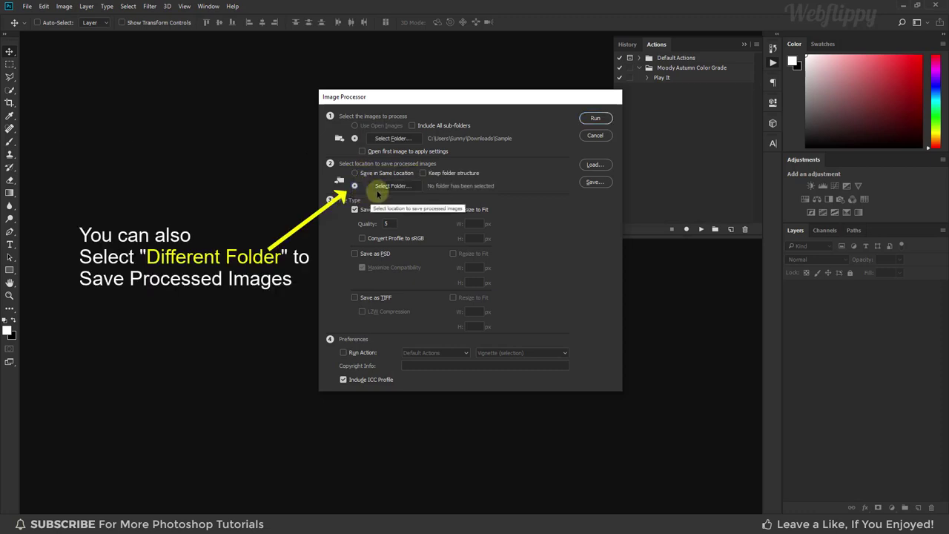
{"action": "left_click", "coordinate": [355, 173]}
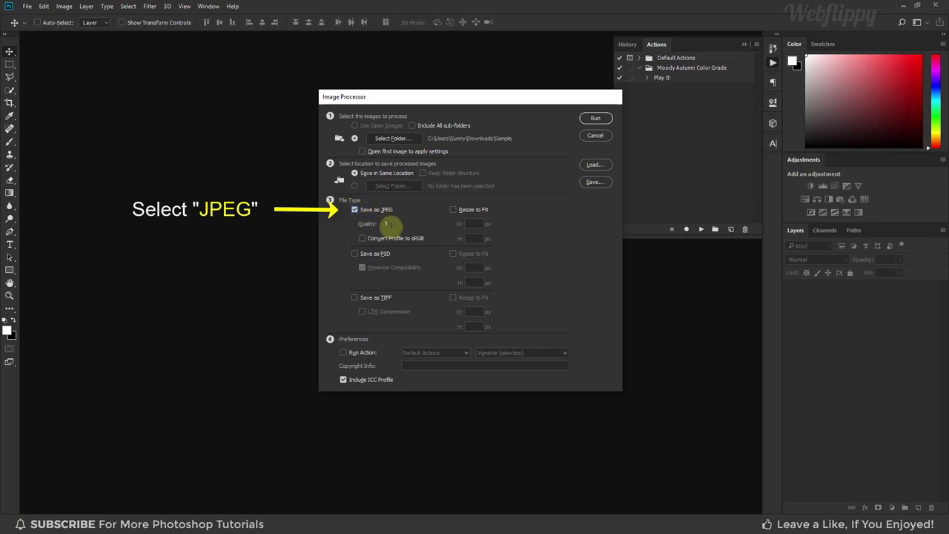
{"action": "double_click", "coordinate": [386, 224]}
{"action": "type", "text": "10"}
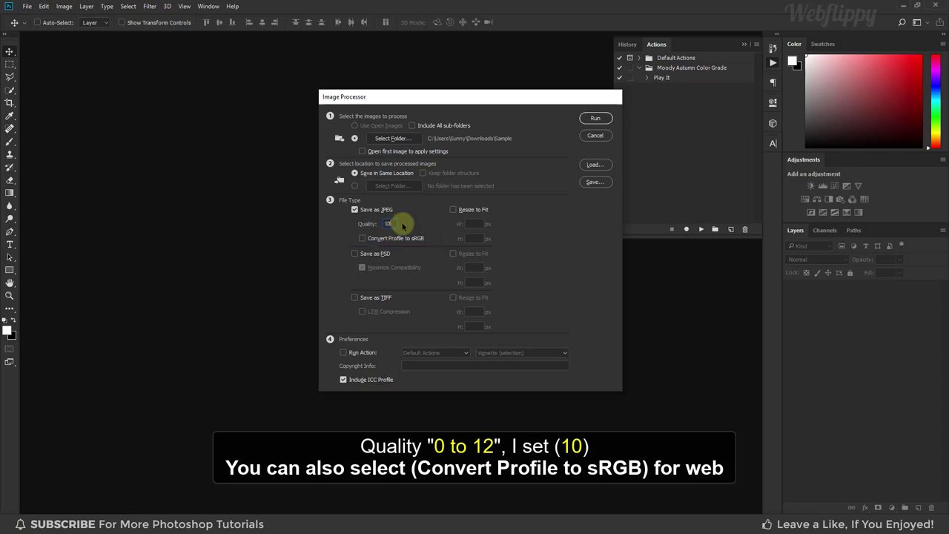
{"action": "left_click", "coordinate": [355, 253]}
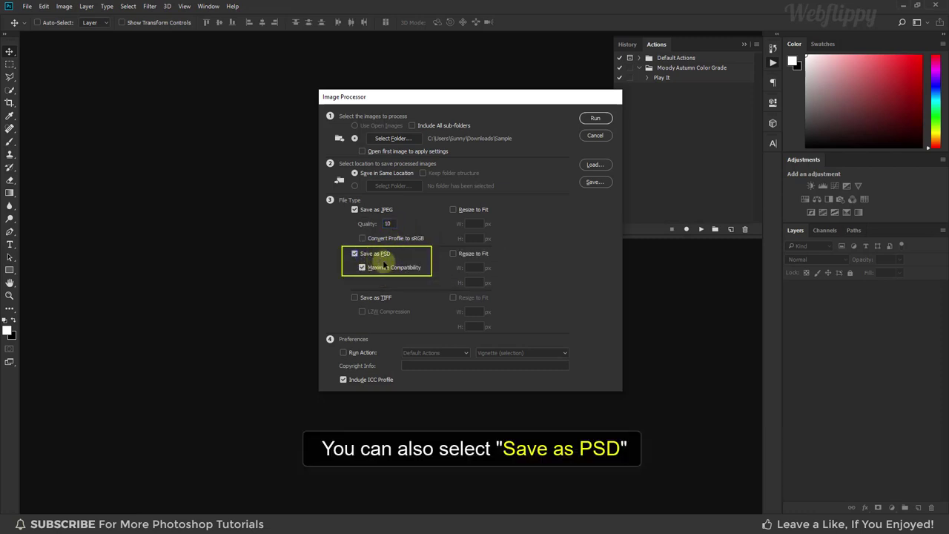
Run the Image Processor with the Play It action from Moody Autumn Color Grade.
{"action": "left_click", "coordinate": [343, 352]}
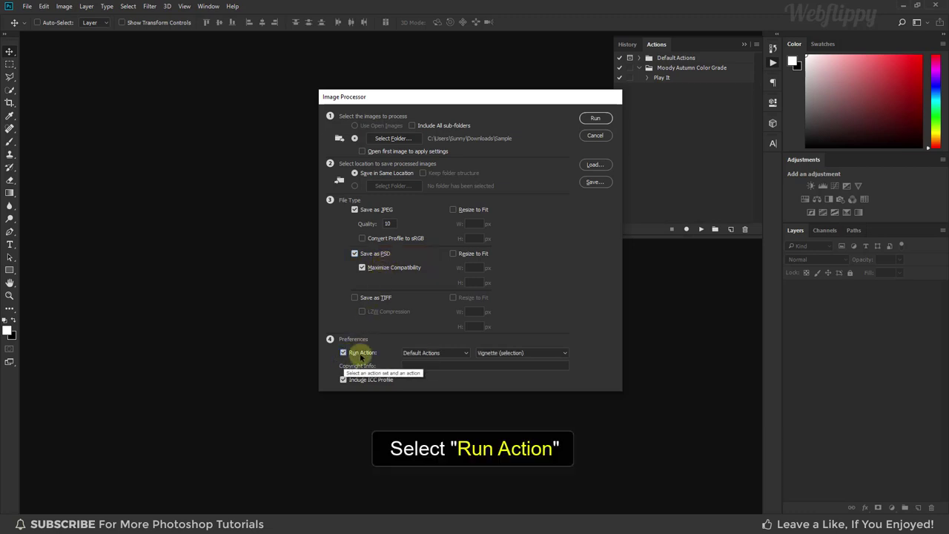
{"action": "left_click", "coordinate": [455, 354]}
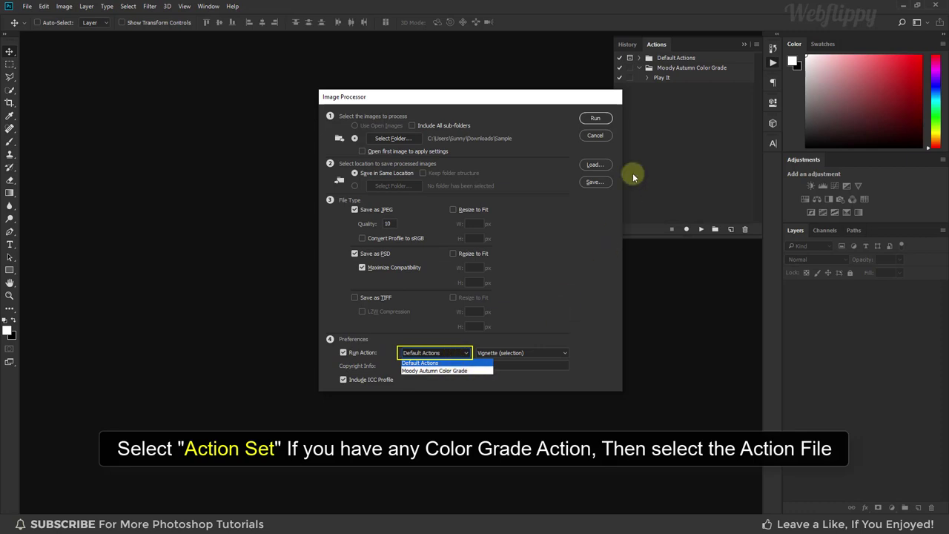
{"action": "left_click", "coordinate": [472, 372]}
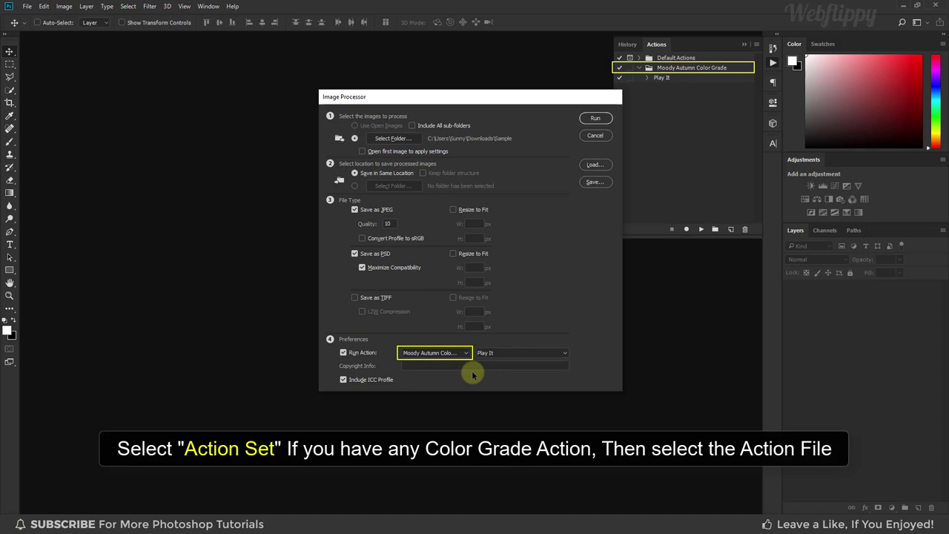
{"action": "left_click", "coordinate": [529, 353]}
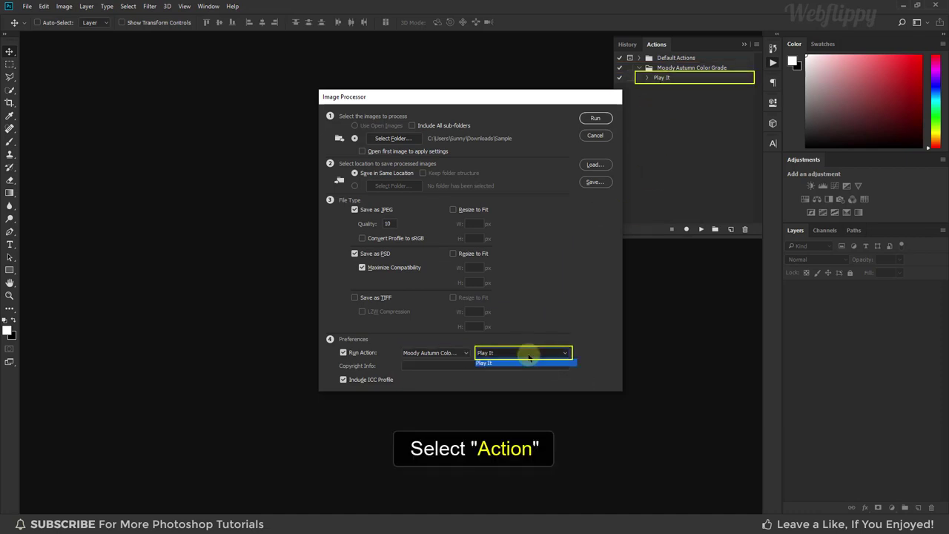
{"action": "left_click", "coordinate": [529, 363]}
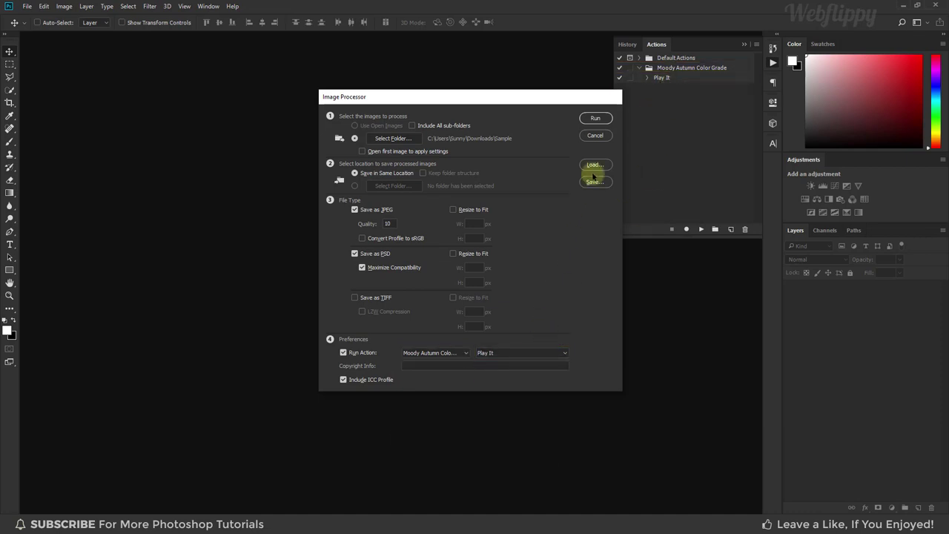
{"action": "left_click", "coordinate": [597, 120]}
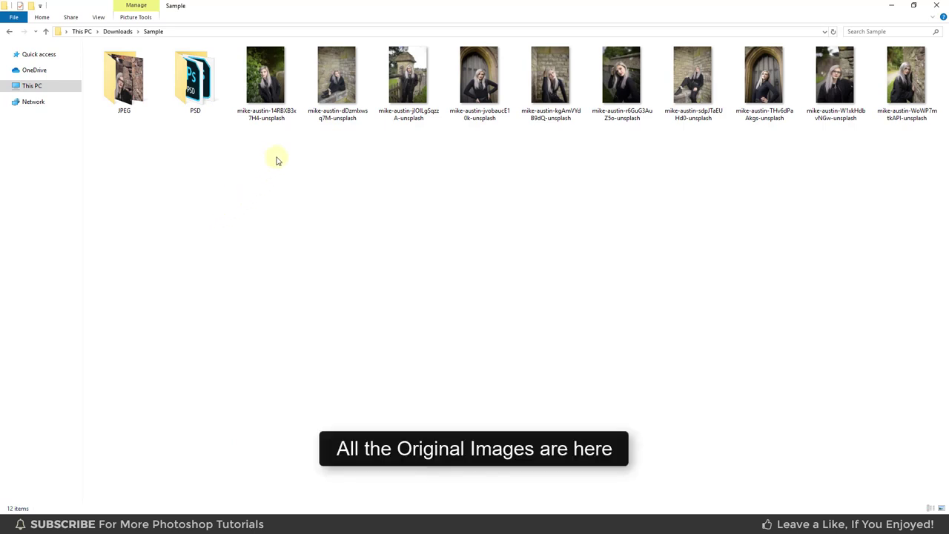
Briefly select the ten original portraits in Sample, then open the JPEG output folder.
{"action": "left_click_drag", "start_coordinate": [276, 157], "coordinate": [937, 42]}
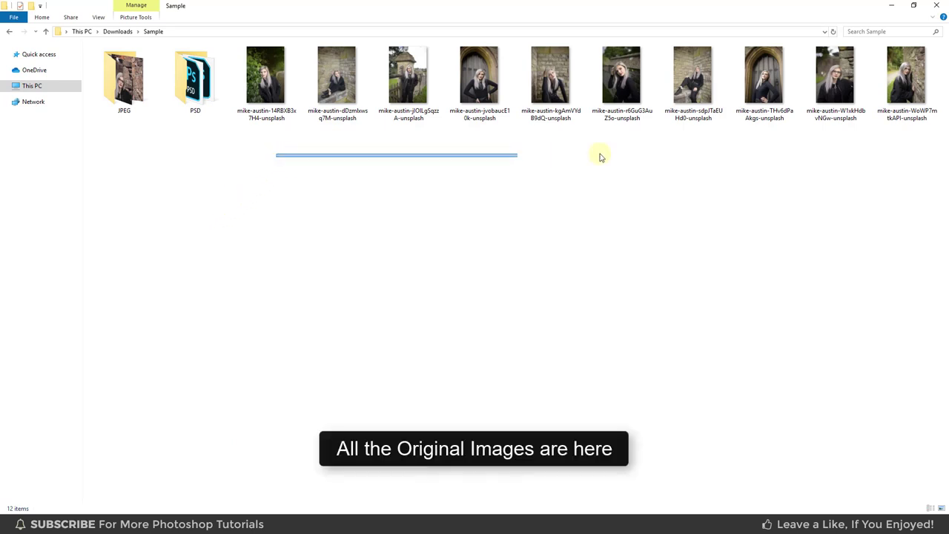
{"action": "left_click", "coordinate": [440, 164]}
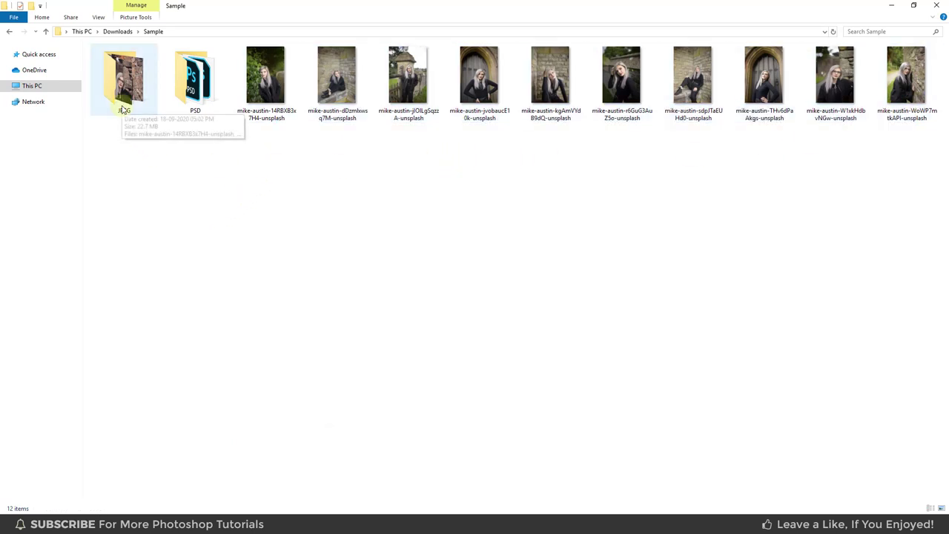
{"action": "double_click", "coordinate": [124, 107]}
Check the ten graded JPEGs and the PSD folder, then reopen the JPEG folder.
{"action": "left_click_drag", "start_coordinate": [121, 141], "coordinate": [652, 96]}
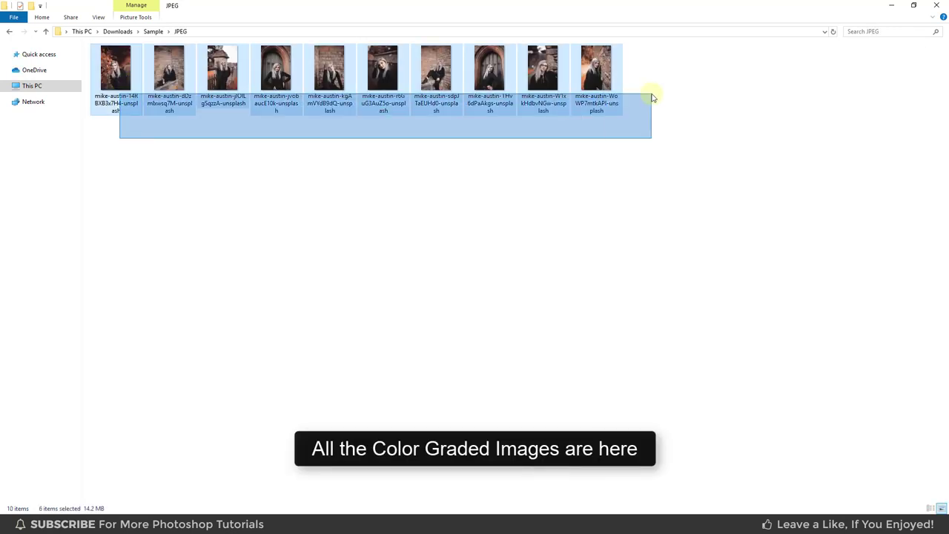
{"action": "left_click", "coordinate": [467, 144]}
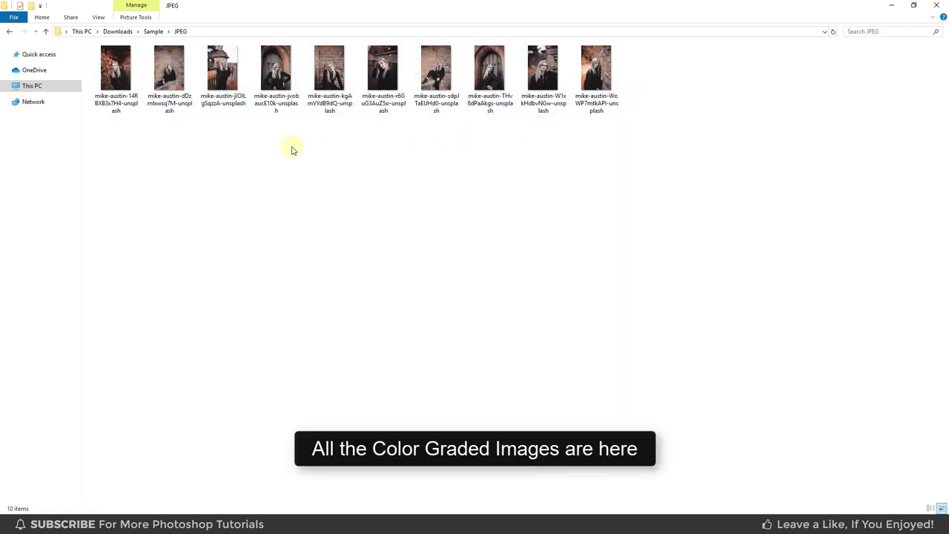
{"action": "key", "text": "alt+Up"}
{"action": "double_click", "coordinate": [204, 103]}
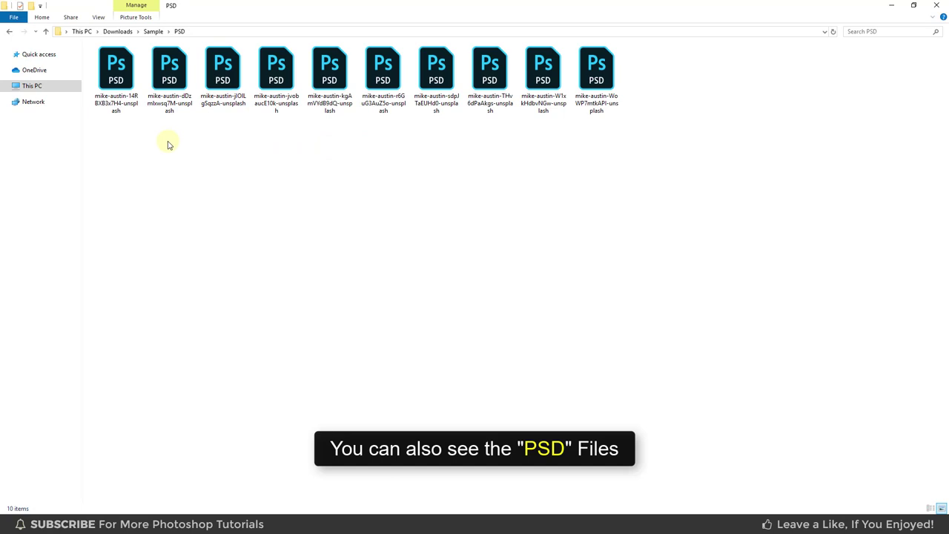
{"action": "key", "text": "alt+Up"}
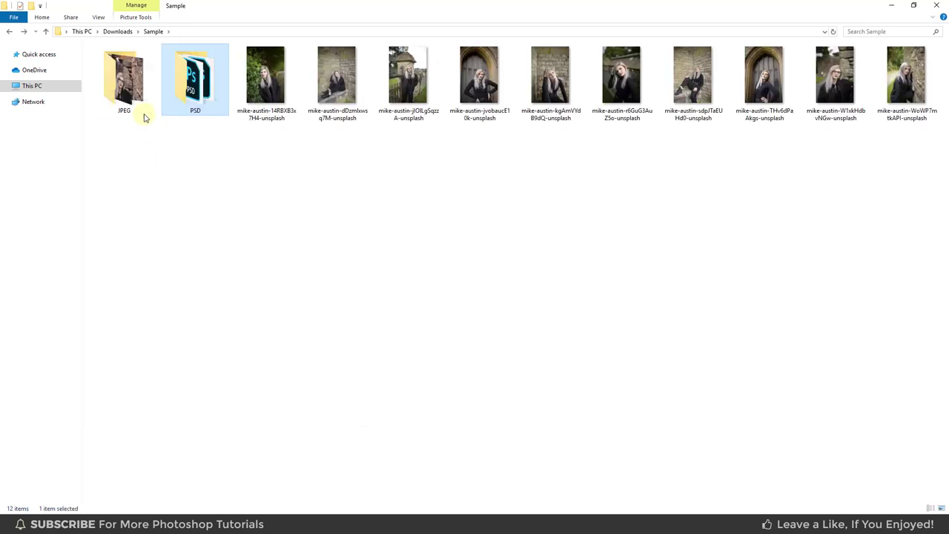
{"action": "double_click", "coordinate": [137, 108]}
Browse four colour-graded JPEG portraits in Photos, then close the viewer.
{"action": "double_click", "coordinate": [126, 99]}
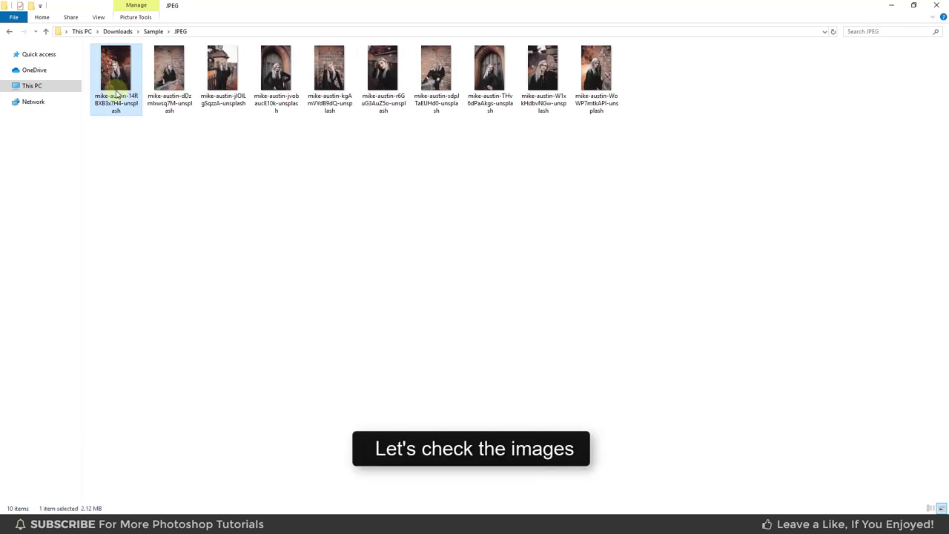
{"action": "key", "text": "Right"}
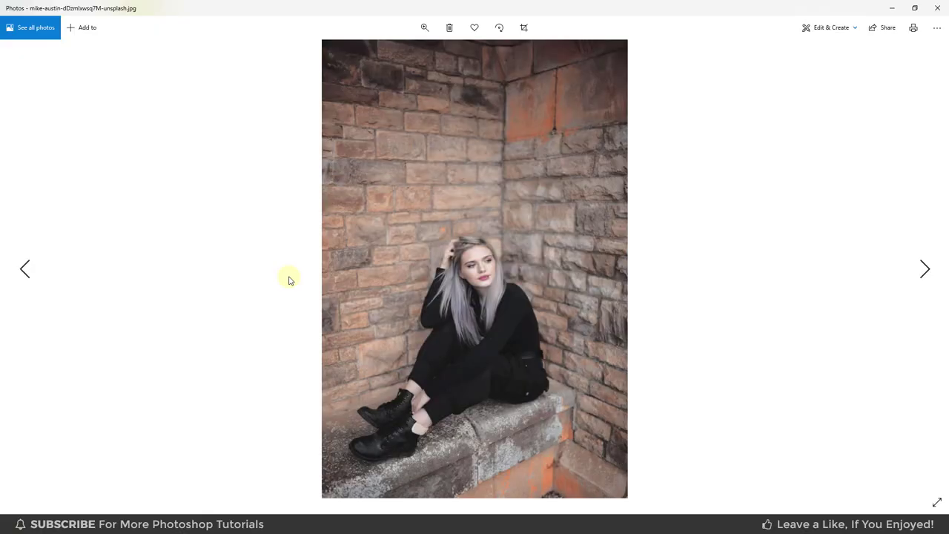
{"action": "key", "text": "Right"}
{"action": "key", "text": "Right"}
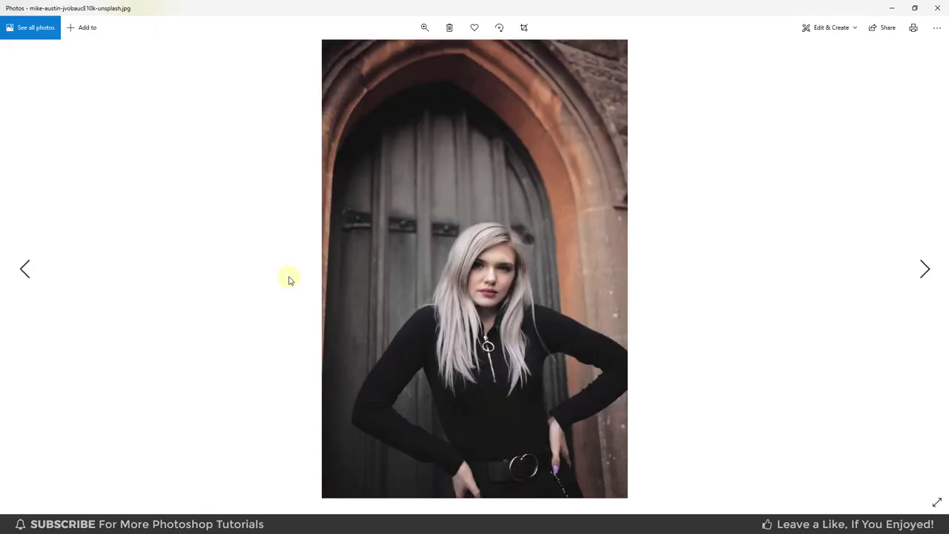
{"action": "key", "text": "Right"}
{"action": "left_click", "coordinate": [937, 7]}
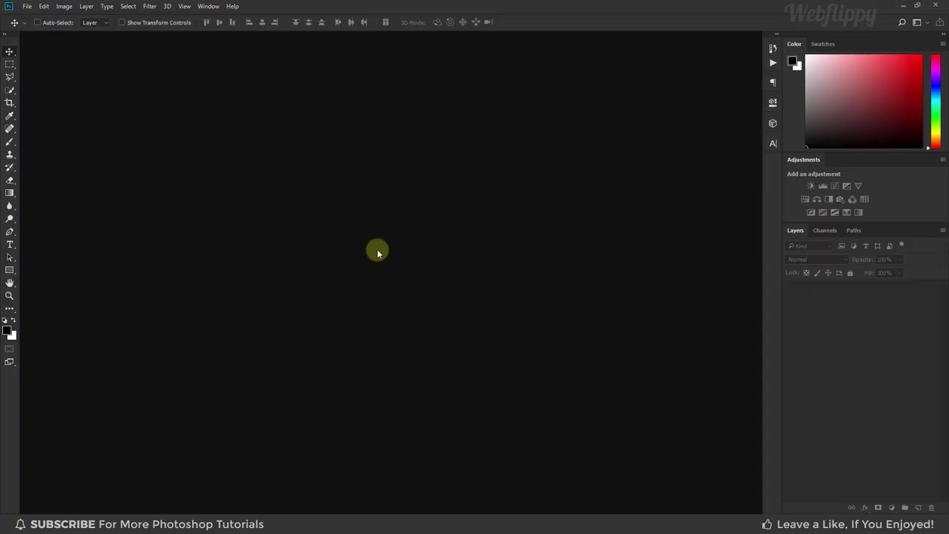
Open the gate portrait in Photoshop, fitted to screen, with the Actions panel showing.
{"action": "left_click", "coordinate": [774, 63]}
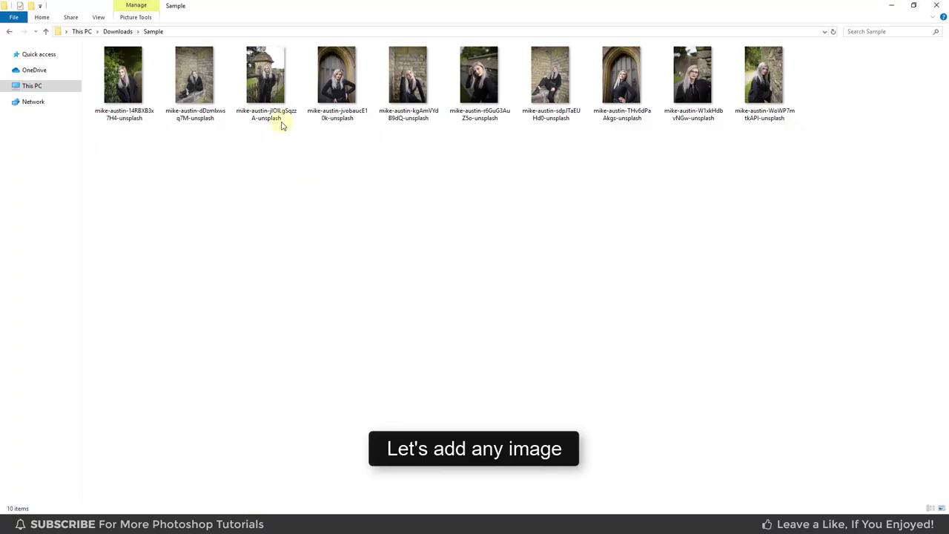
{"action": "left_click_drag", "start_coordinate": [281, 126], "coordinate": [433, 267]}
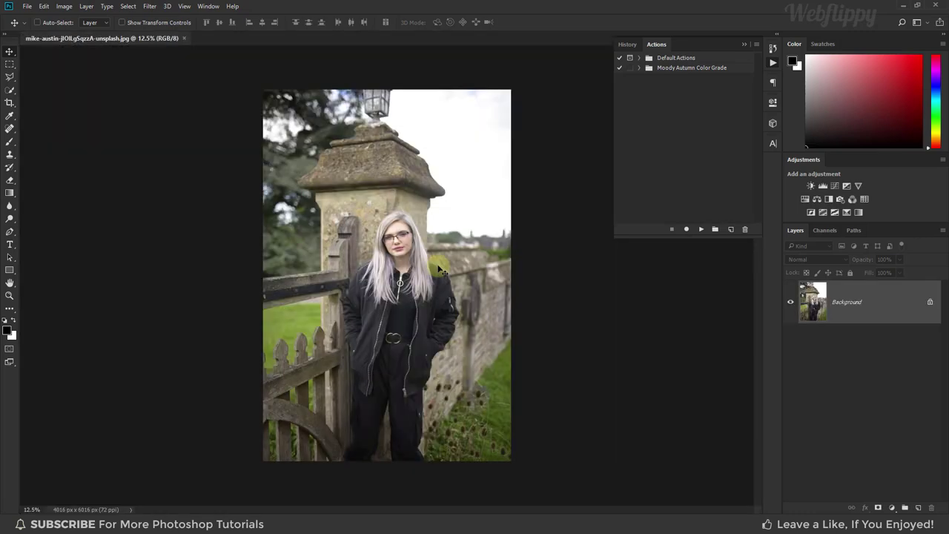
{"action": "key", "text": "ctrl+0"}
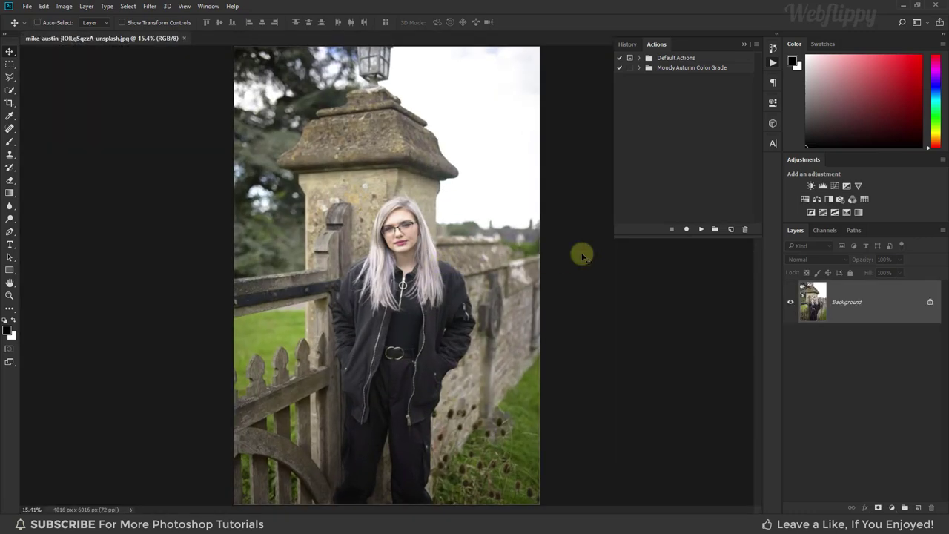
Create the 'Black Theme - Preset' action set and start recording a 'Play It' action.
{"action": "left_click", "coordinate": [713, 230]}
{"action": "type", "text": "Black Theme - Preset"}
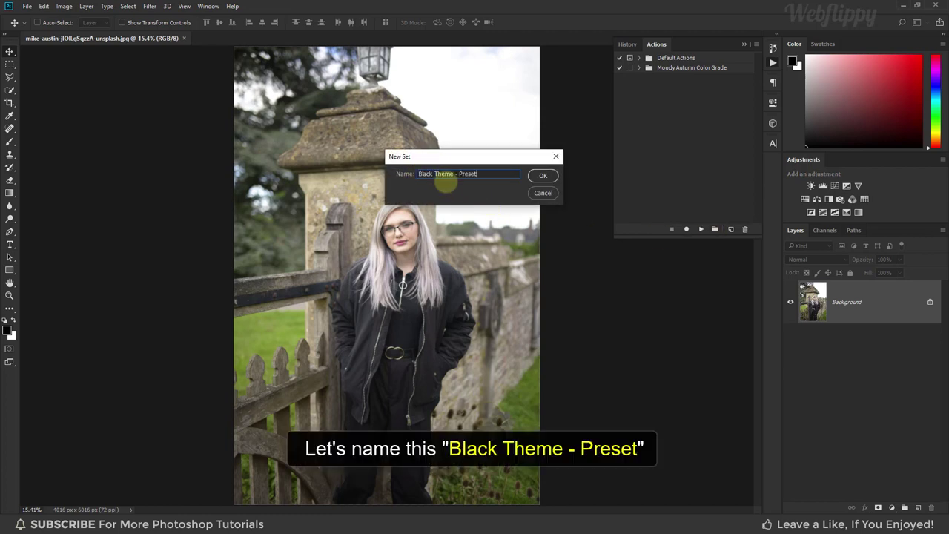
{"action": "left_click", "coordinate": [533, 178]}
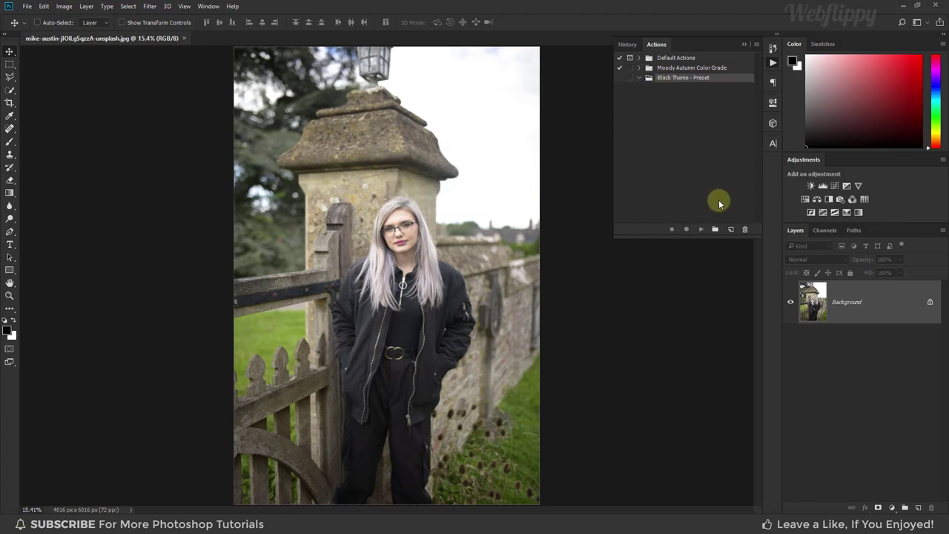
{"action": "left_click", "coordinate": [730, 229]}
{"action": "type", "text": "Play I"}
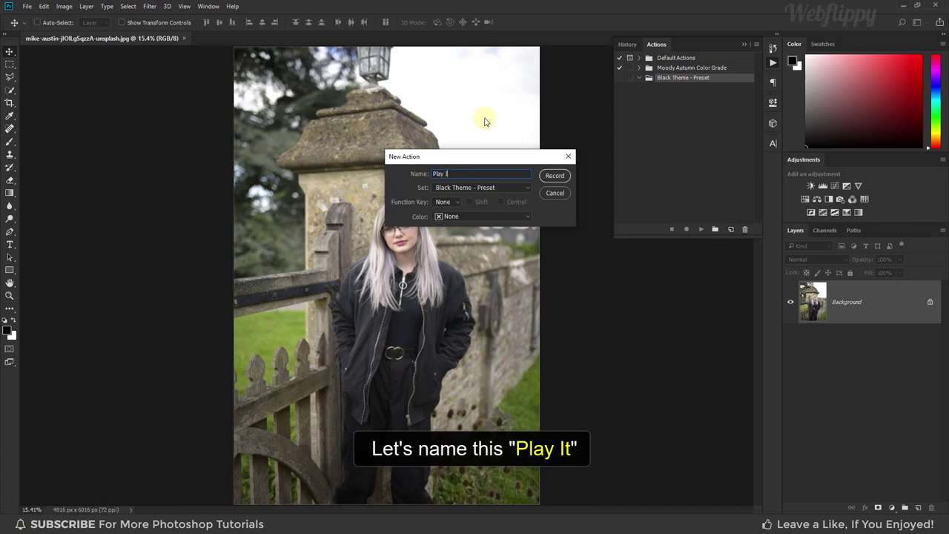
{"action": "type", "text": "t"}
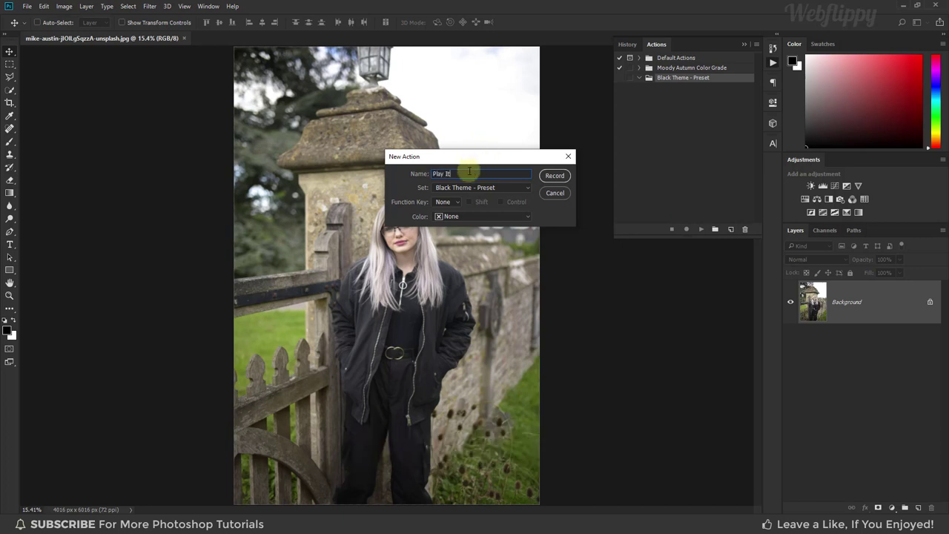
{"action": "left_click", "coordinate": [554, 175]}
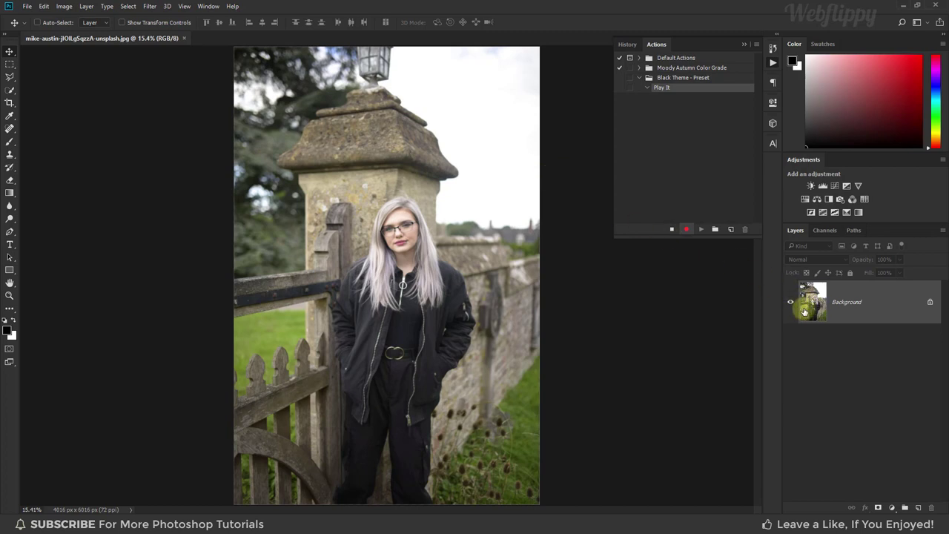
Duplicate the background to Layer 1, convert it to a Smart Object, and open Camera Raw Filter.
{"action": "key", "text": "ctrl+j"}
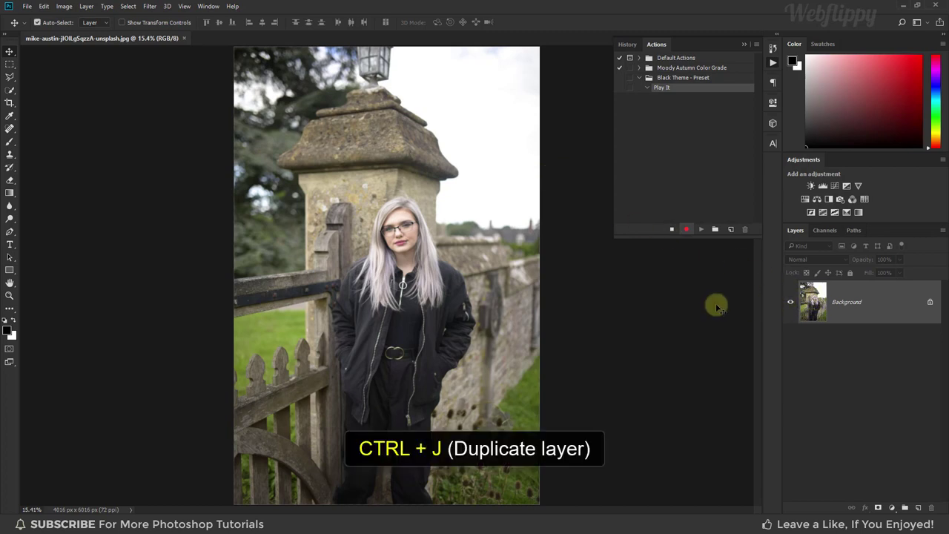
{"action": "key", "text": "ctrl+j"}
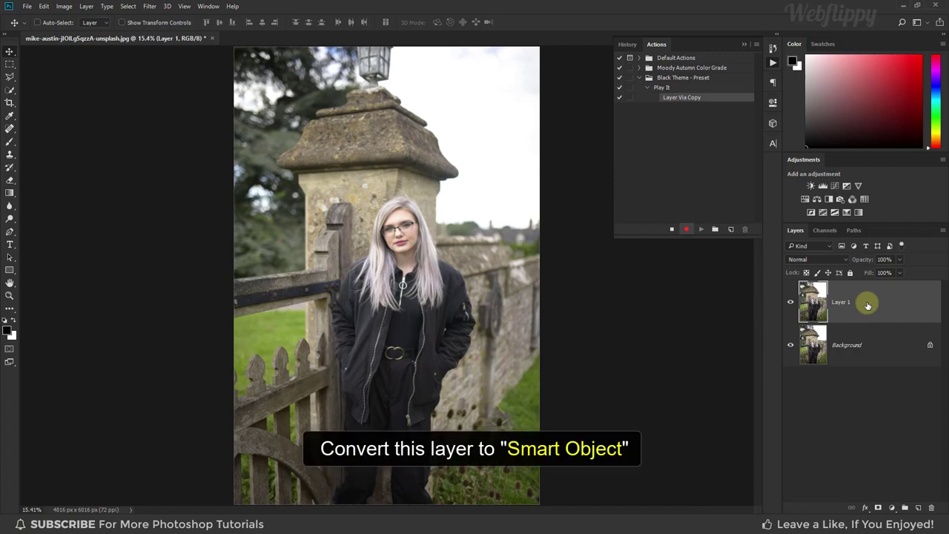
{"action": "right_click", "coordinate": [866, 302]}
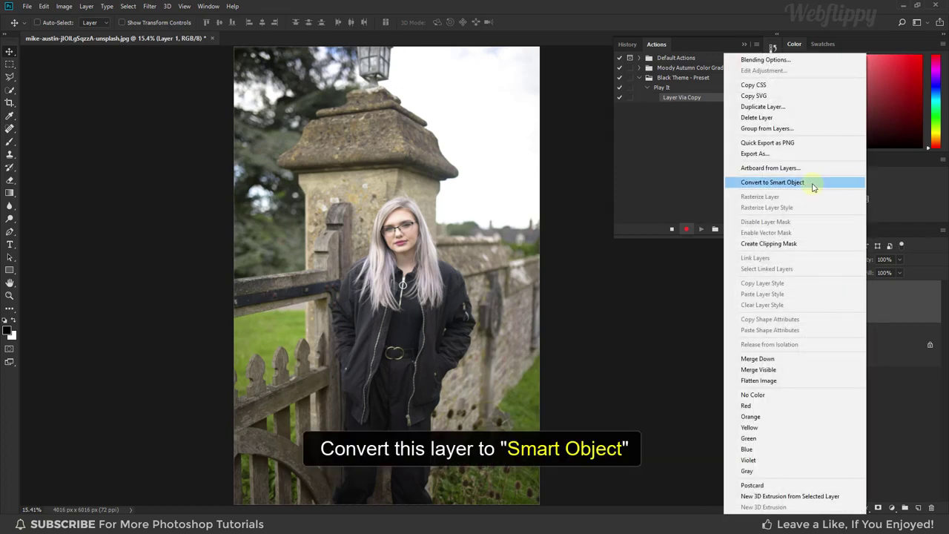
{"action": "left_click", "coordinate": [813, 184]}
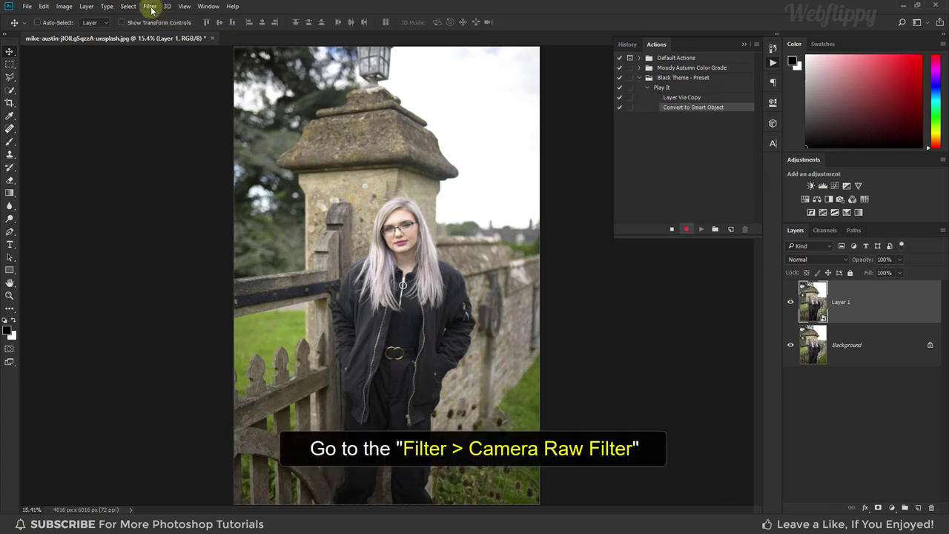
{"action": "left_click", "coordinate": [150, 7]}
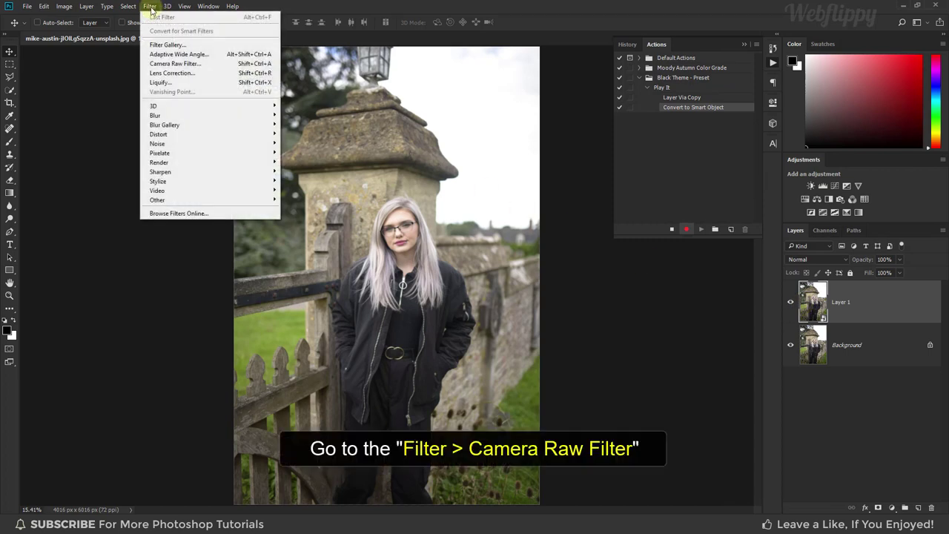
{"action": "left_click", "coordinate": [205, 64]}
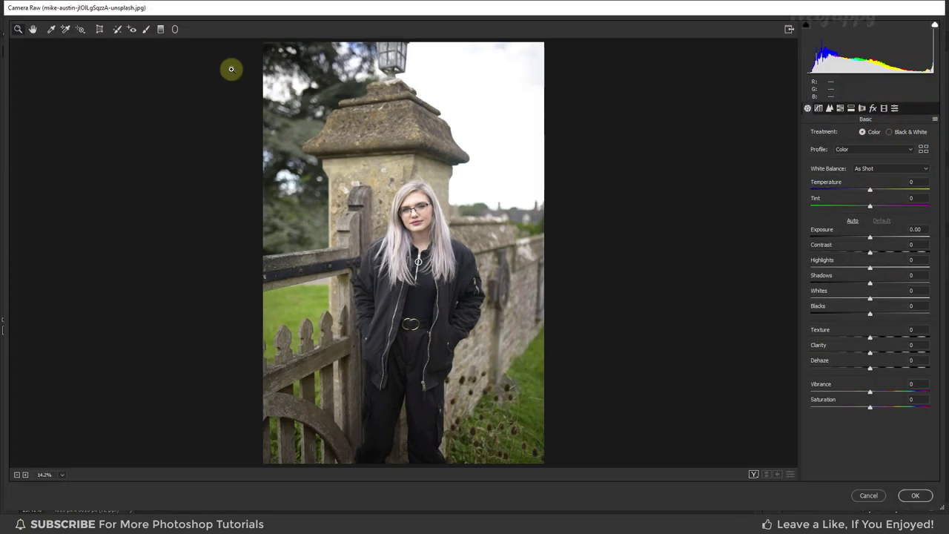
Warm the temperature; set Highlights -50, Shadows +20, Blacks -50, Clarity +20, Vibrance +20.
{"action": "left_click", "coordinate": [895, 108]}
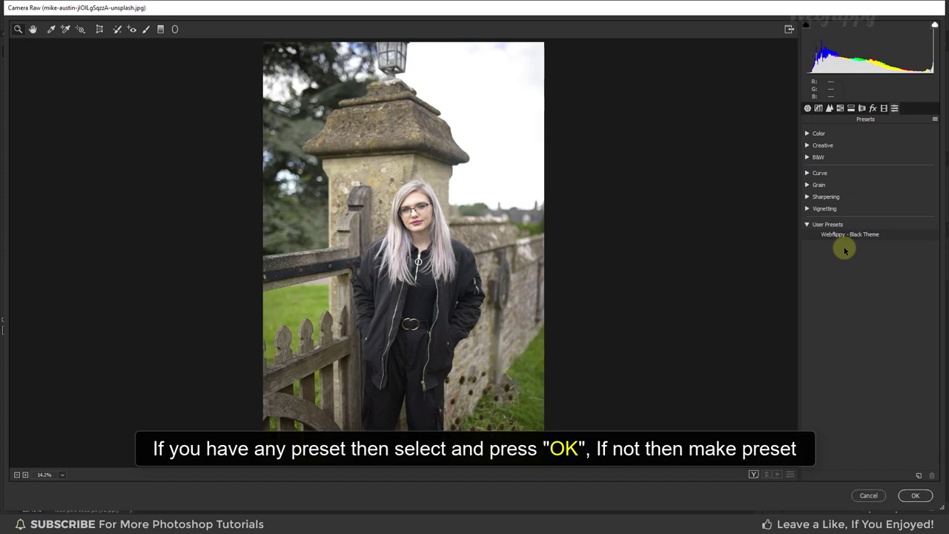
{"action": "left_click", "coordinate": [808, 109]}
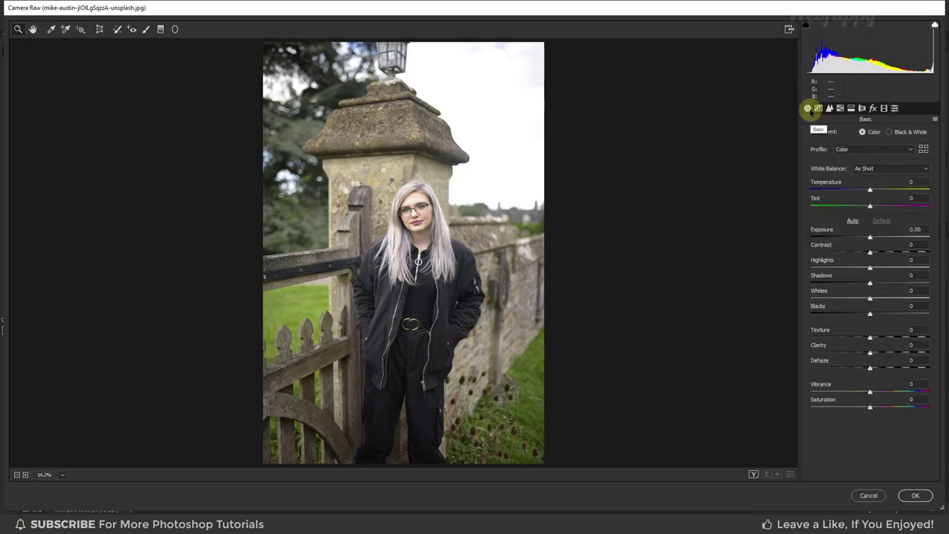
{"action": "left_click_drag", "start_coordinate": [871, 191], "coordinate": [874, 211]}
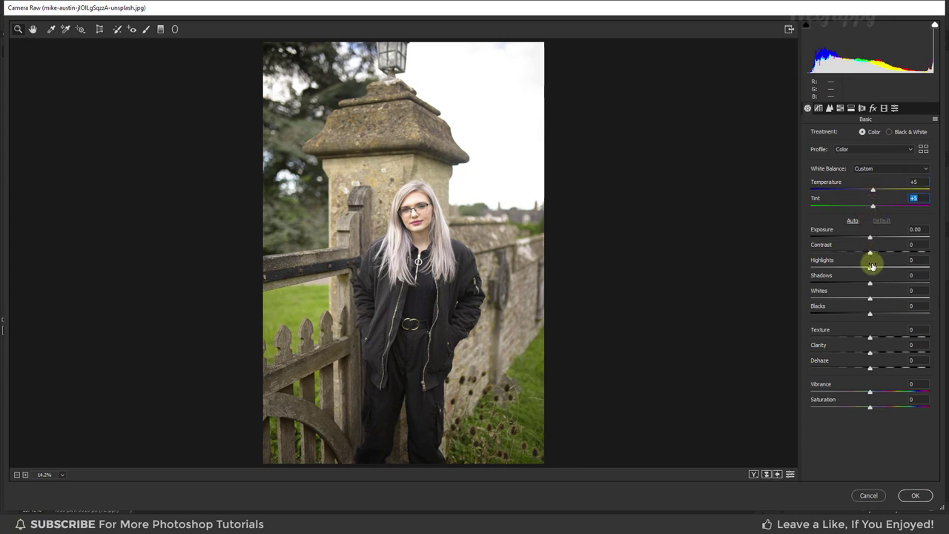
{"action": "left_click_drag", "start_coordinate": [873, 269], "coordinate": [840, 269]}
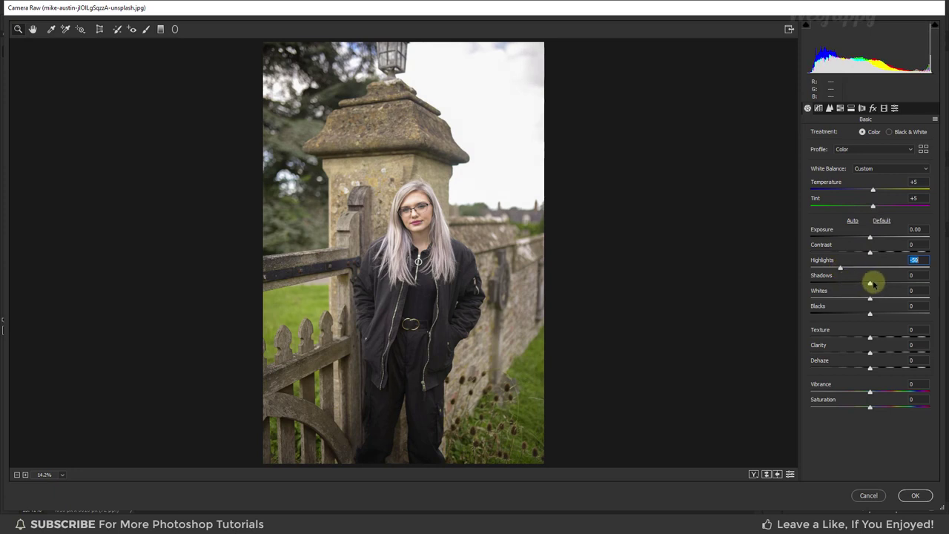
{"action": "left_click_drag", "start_coordinate": [871, 284], "coordinate": [879, 286]}
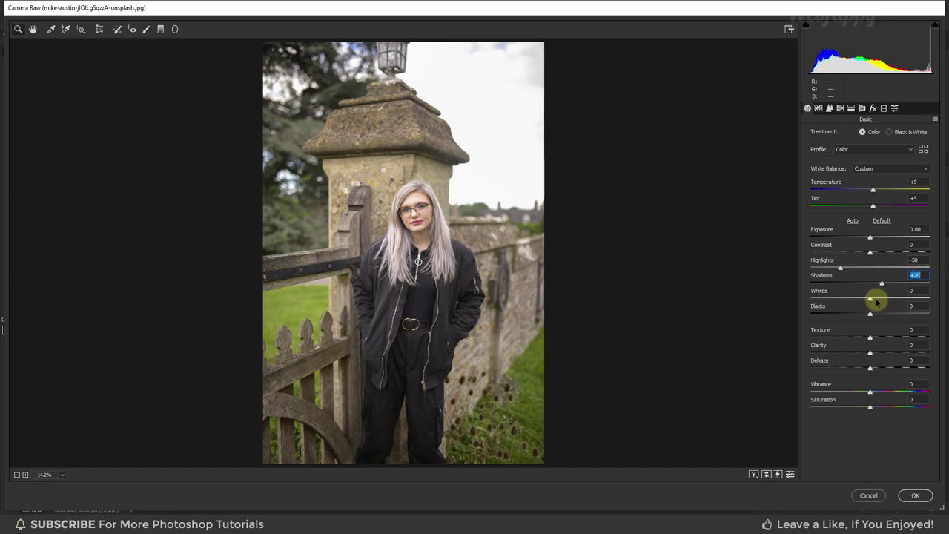
{"action": "left_click_drag", "start_coordinate": [869, 313], "coordinate": [844, 316]}
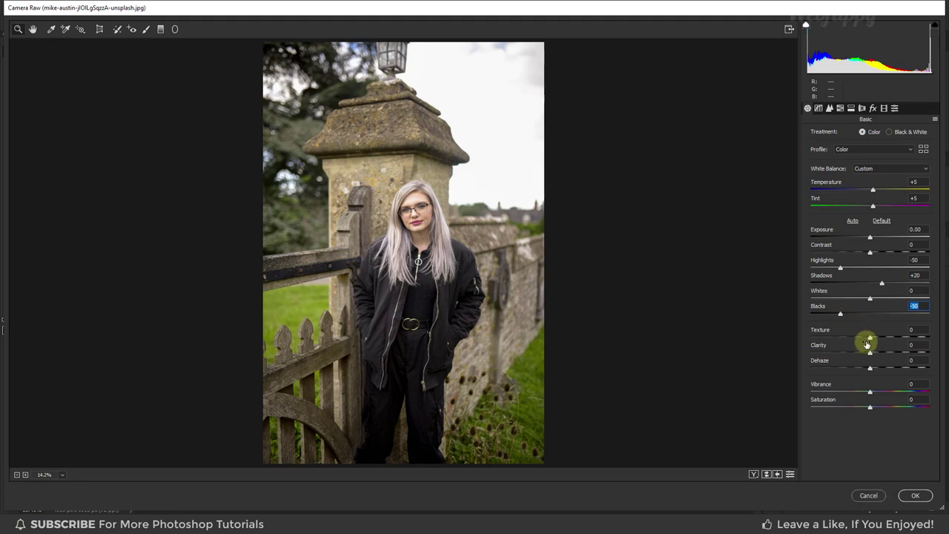
{"action": "left_click_drag", "start_coordinate": [870, 353], "coordinate": [881, 356]}
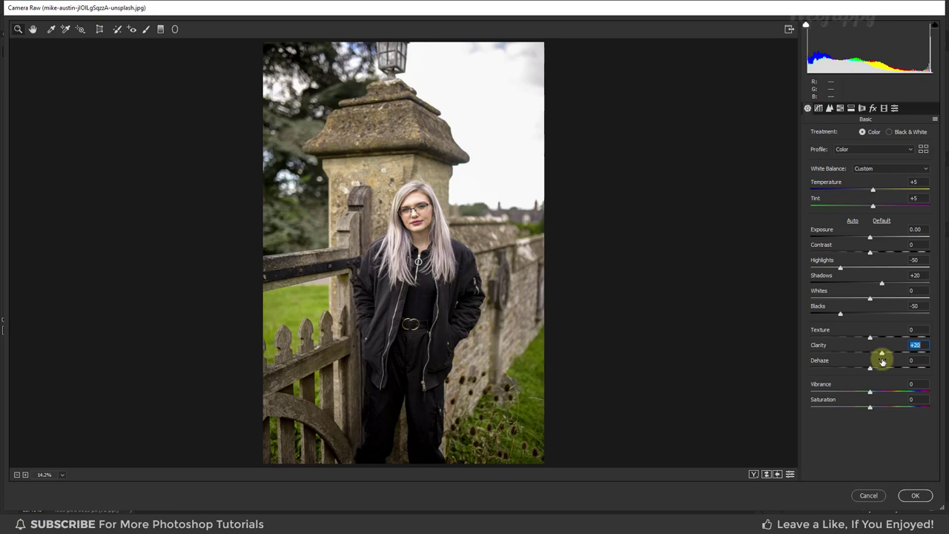
{"action": "left_click_drag", "start_coordinate": [870, 392], "coordinate": [883, 393]}
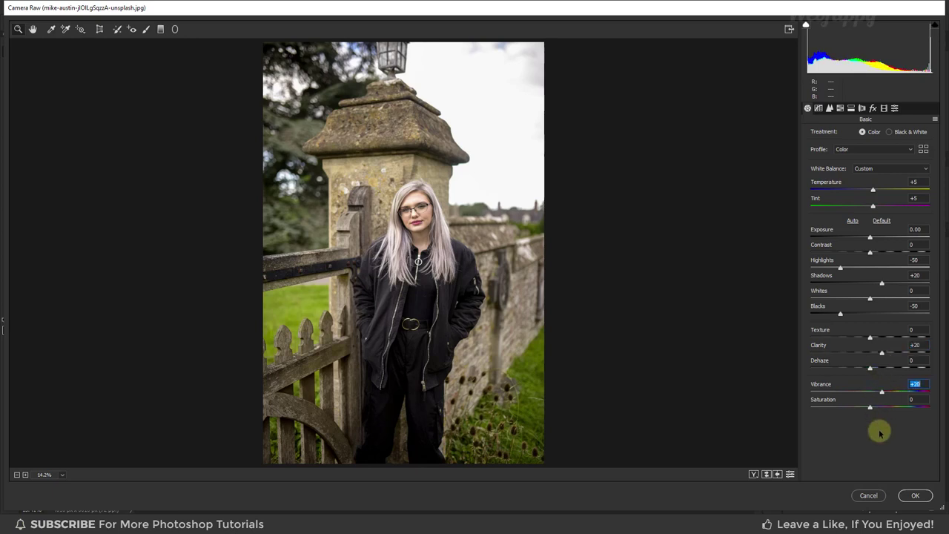
{"action": "left_click", "coordinate": [840, 108]}
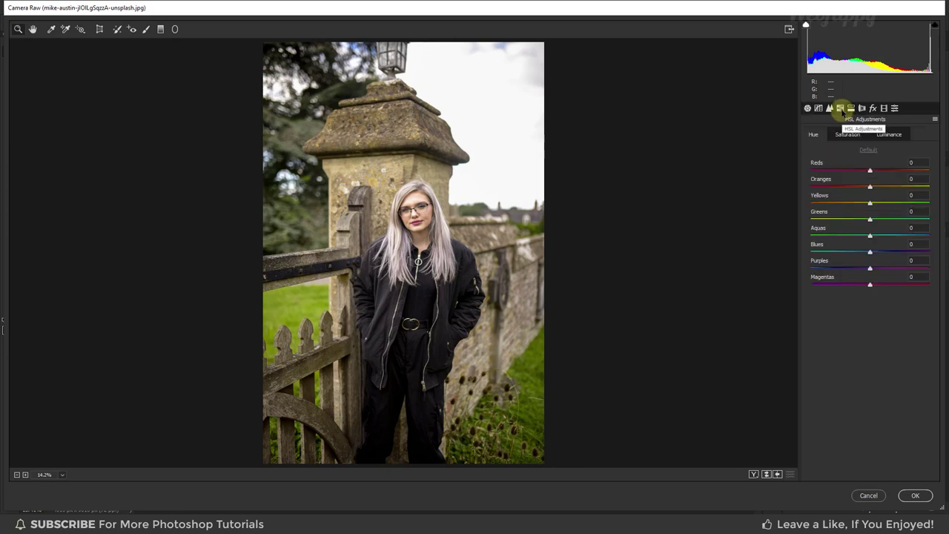
In HSL Saturation, set Oranges +10 and Yellows through Magentas to -100.
{"action": "left_click", "coordinate": [843, 135]}
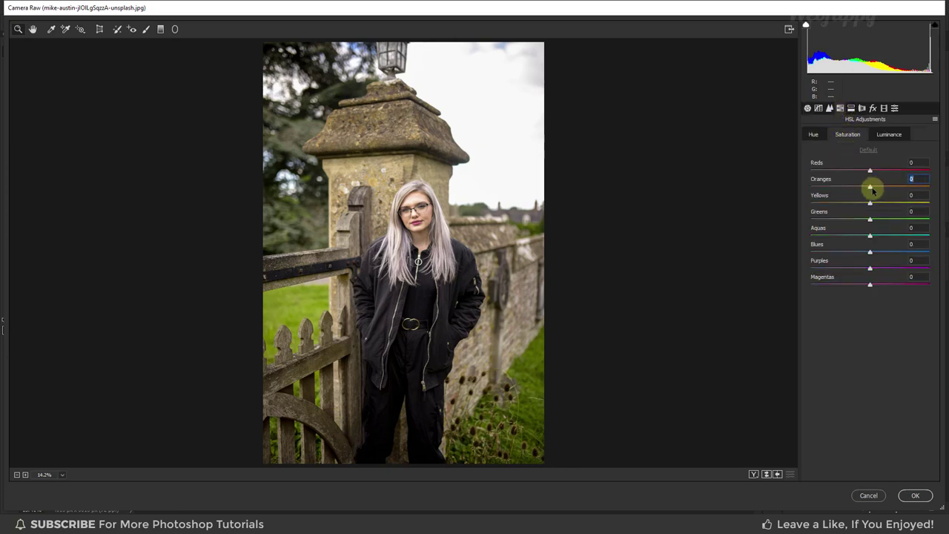
{"action": "left_click_drag", "start_coordinate": [872, 190], "coordinate": [803, 205]}
{"action": "left_click_drag", "start_coordinate": [868, 215], "coordinate": [798, 218]}
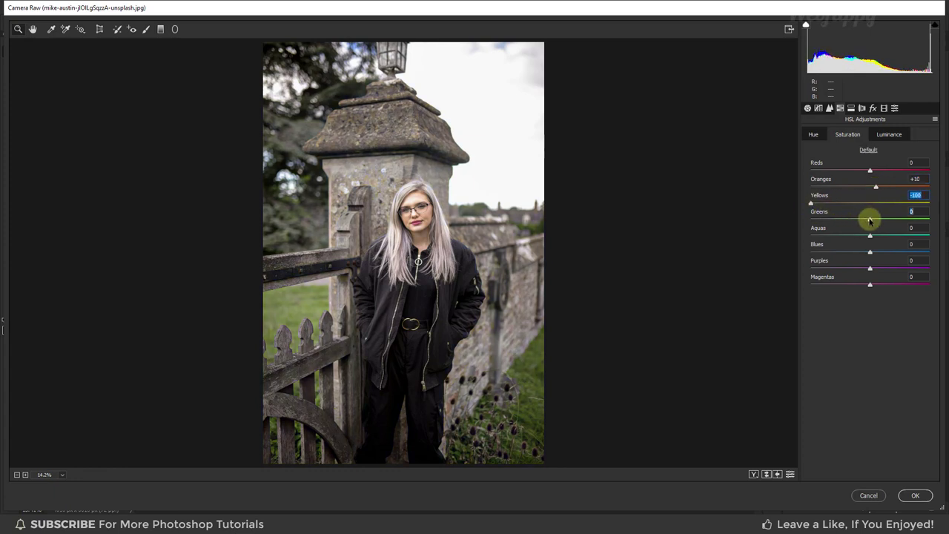
{"action": "left_click_drag", "start_coordinate": [869, 235], "coordinate": [788, 237]}
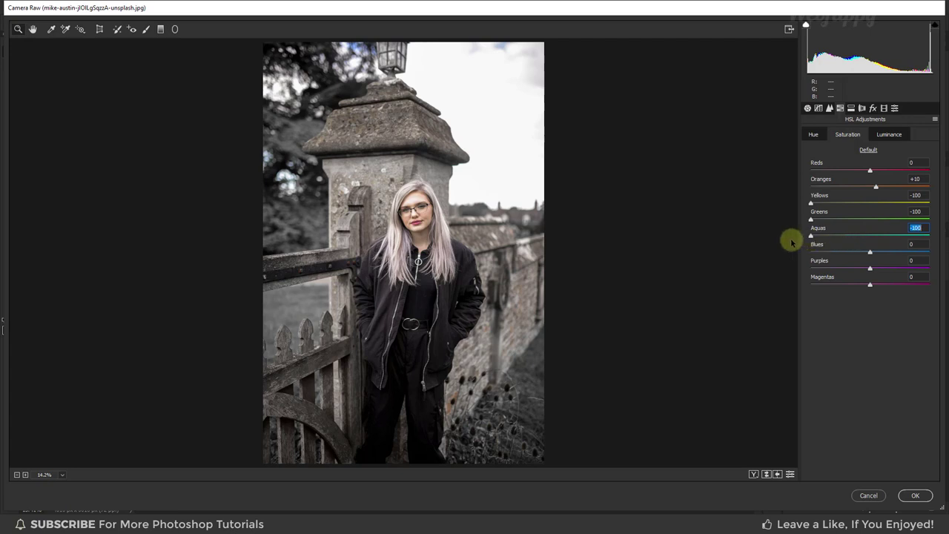
{"action": "left_click_drag", "start_coordinate": [868, 253], "coordinate": [807, 255]}
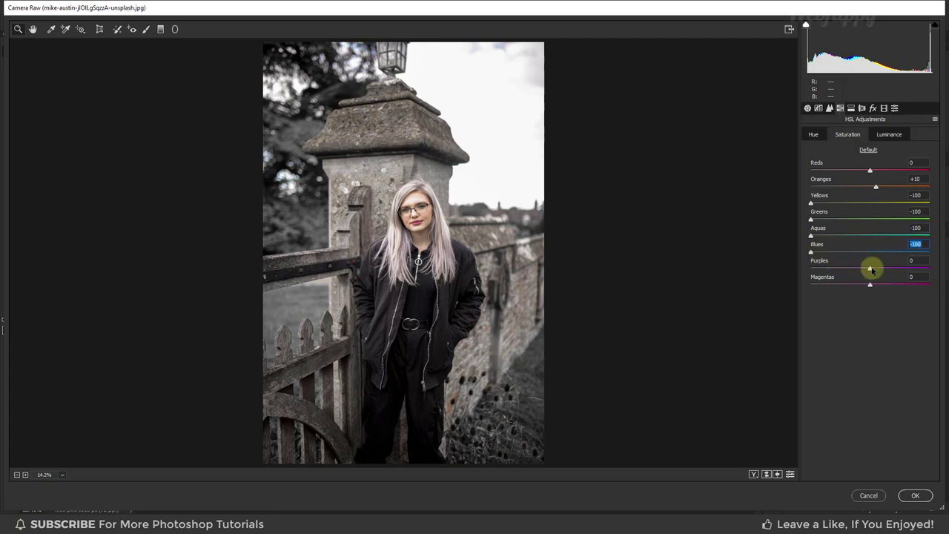
{"action": "left_click_drag", "start_coordinate": [870, 268], "coordinate": [791, 269]}
{"action": "left_click_drag", "start_coordinate": [870, 285], "coordinate": [787, 285]}
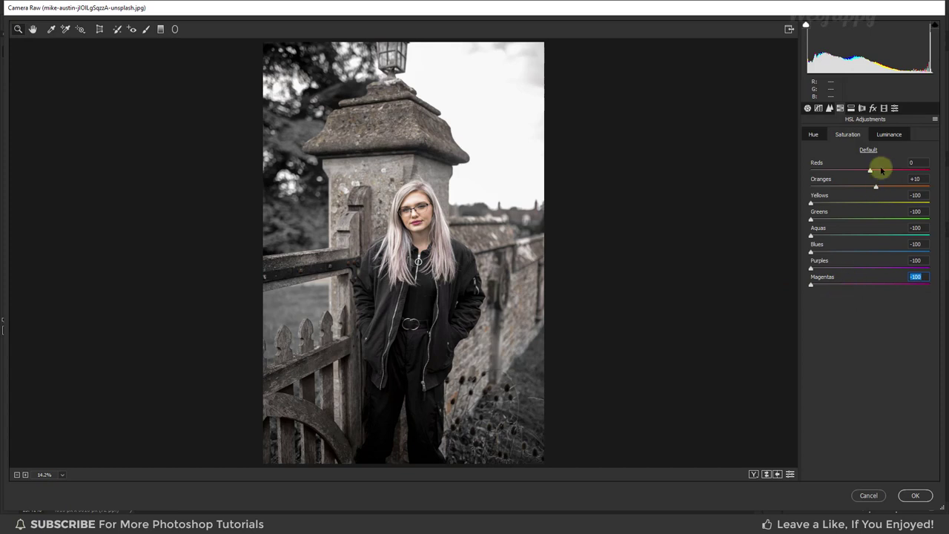
Set Blue Primary Hue -10, Green Primary Hue +20, and a -25 vignette.
{"action": "left_click", "coordinate": [884, 108]}
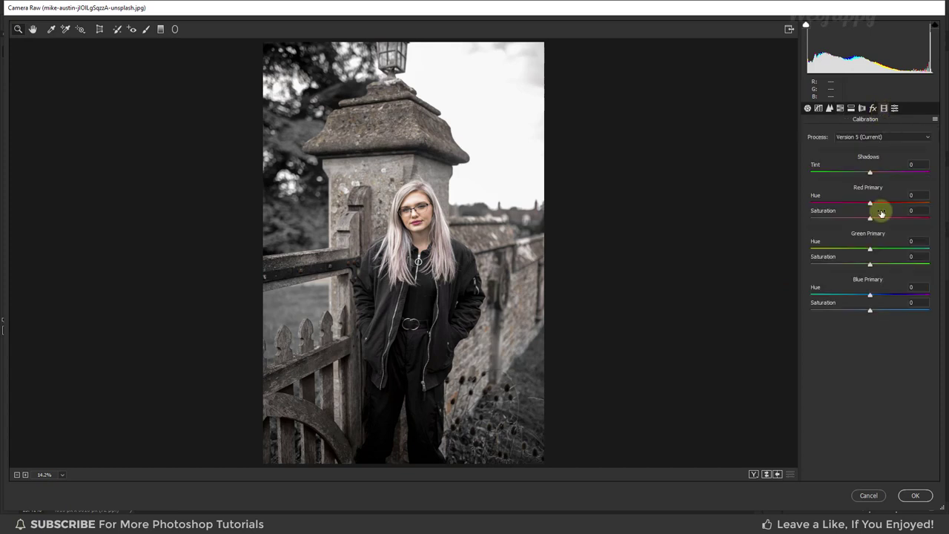
{"action": "left_click_drag", "start_coordinate": [871, 297], "coordinate": [866, 296]}
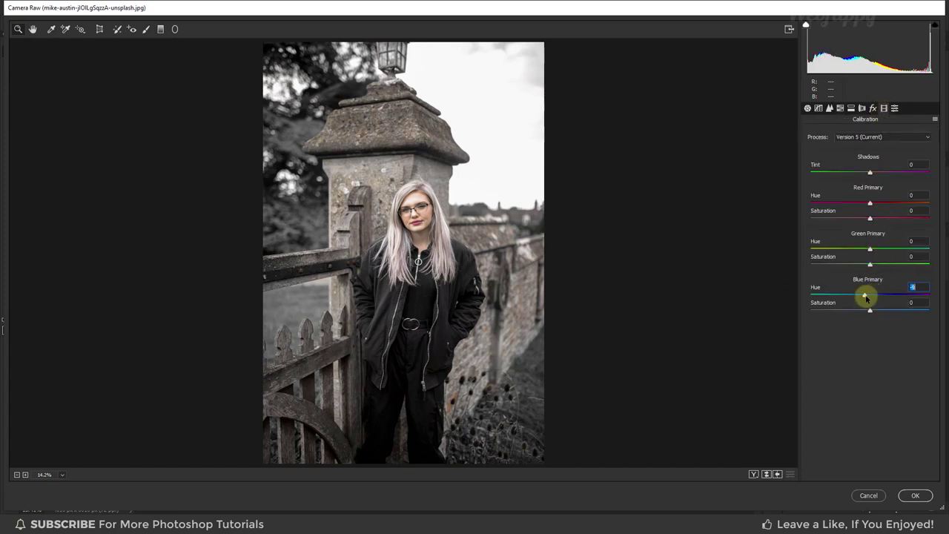
{"action": "left_click_drag", "start_coordinate": [870, 249], "coordinate": [878, 250]}
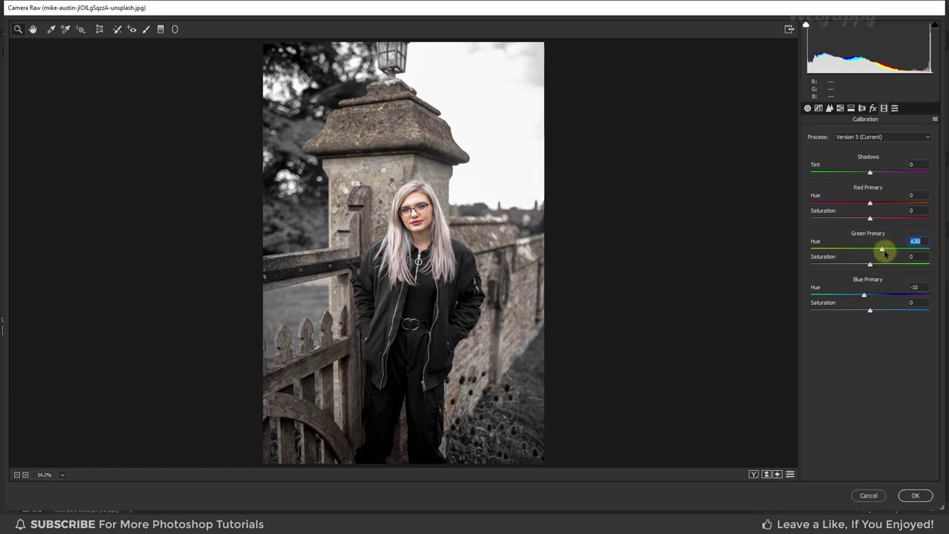
{"action": "left_click", "coordinate": [872, 109]}
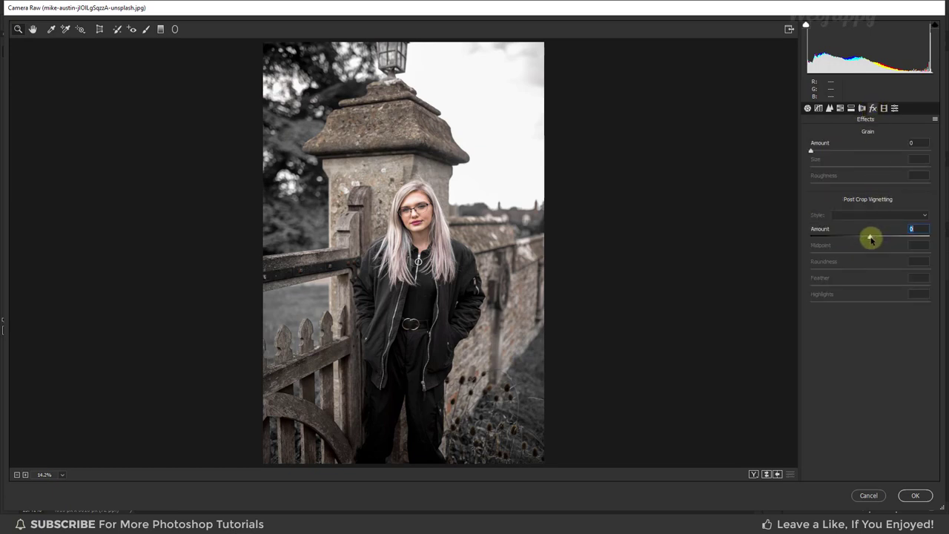
{"action": "left_click_drag", "start_coordinate": [871, 239], "coordinate": [858, 243]}
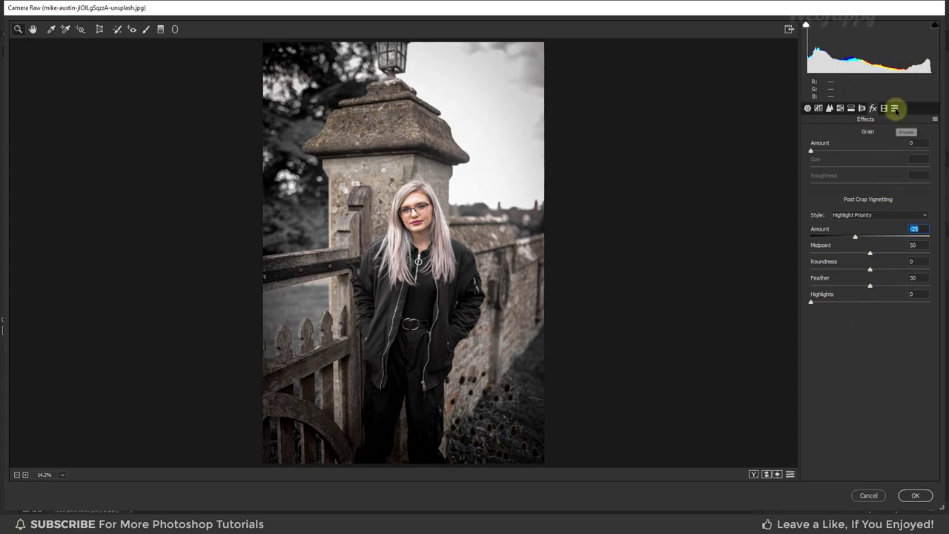
Save the Camera Raw settings as 'Black Theme Preset' and apply it to Layer 1.
{"action": "left_click", "coordinate": [895, 108]}
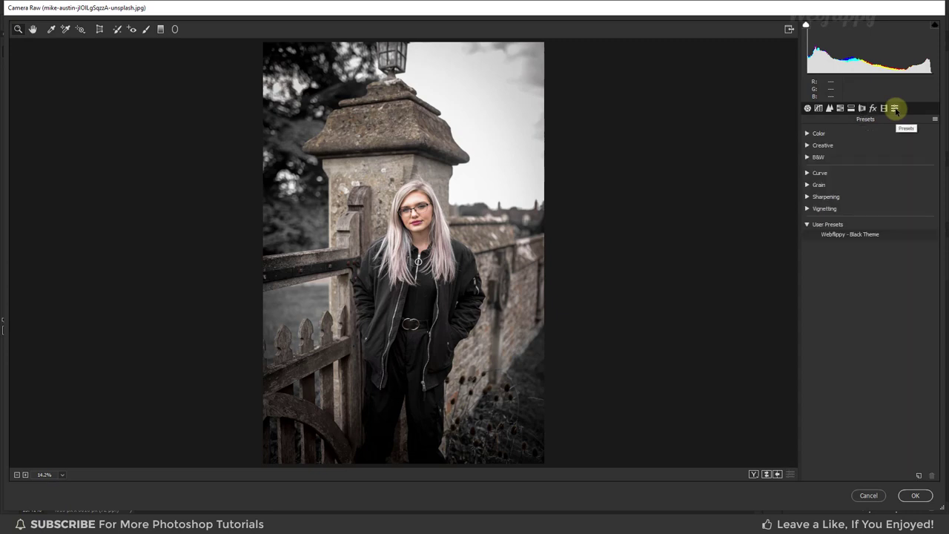
{"action": "left_click", "coordinate": [936, 120]}
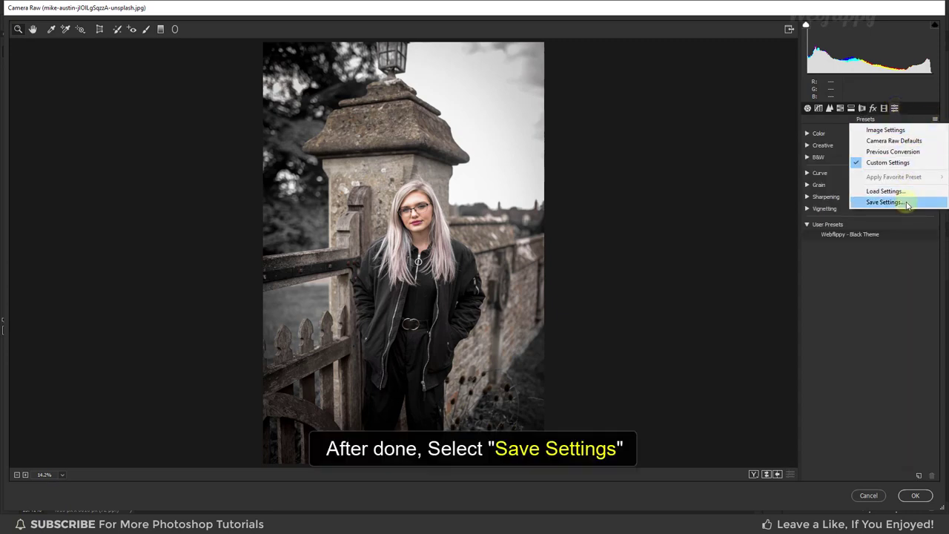
{"action": "left_click", "coordinate": [884, 201]}
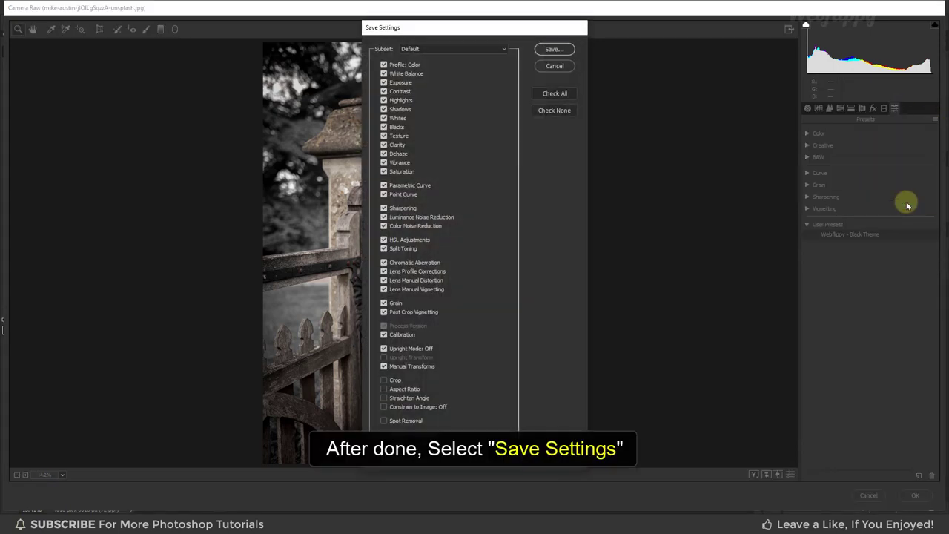
{"action": "left_click", "coordinate": [552, 49]}
{"action": "type", "text": "Black Theme Preset"}
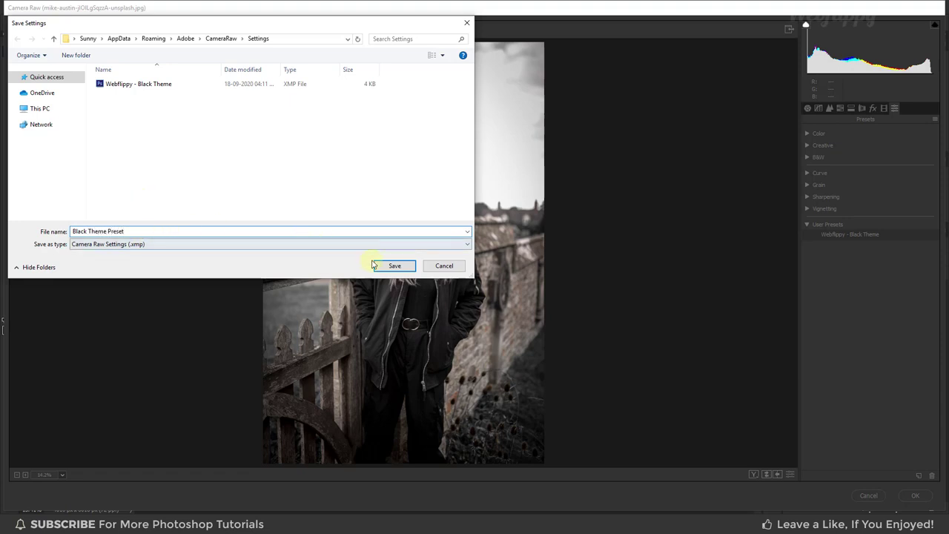
{"action": "left_click", "coordinate": [385, 267]}
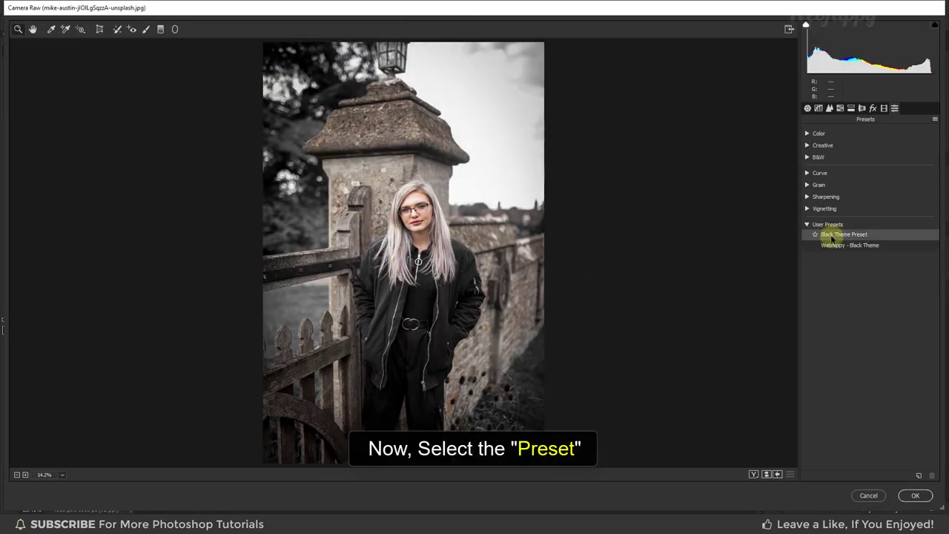
{"action": "left_click", "coordinate": [833, 235]}
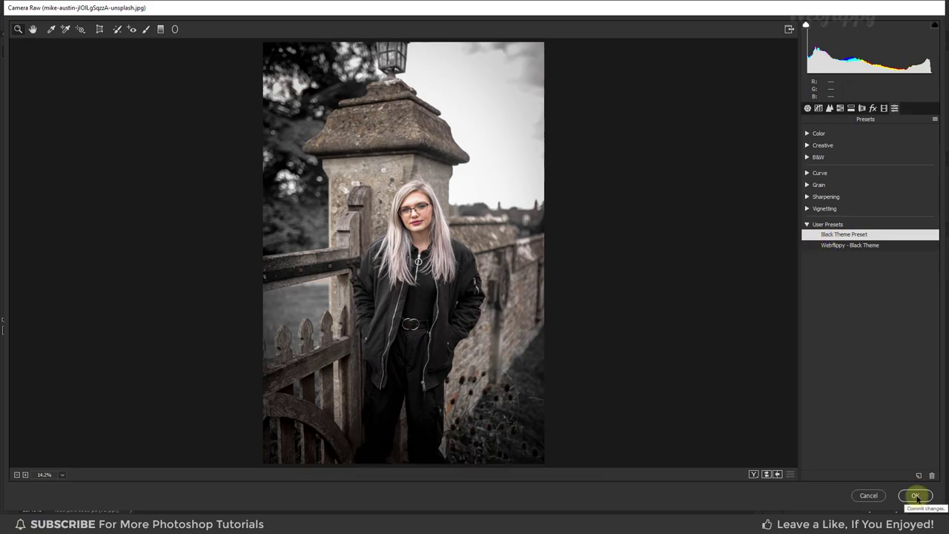
{"action": "left_click", "coordinate": [917, 495]}
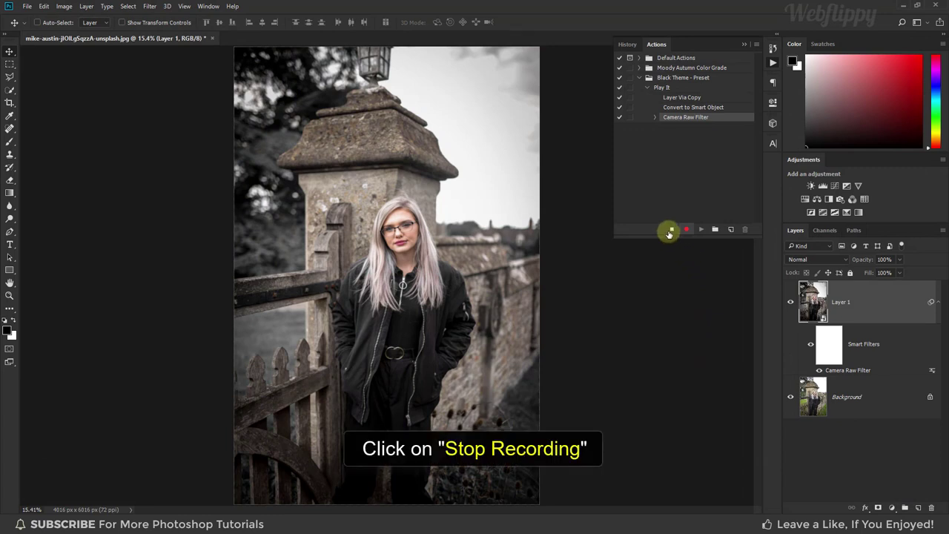
Stop recording Play It, close the portrait without saving, and open Image Processor.
{"action": "left_click", "coordinate": [668, 230]}
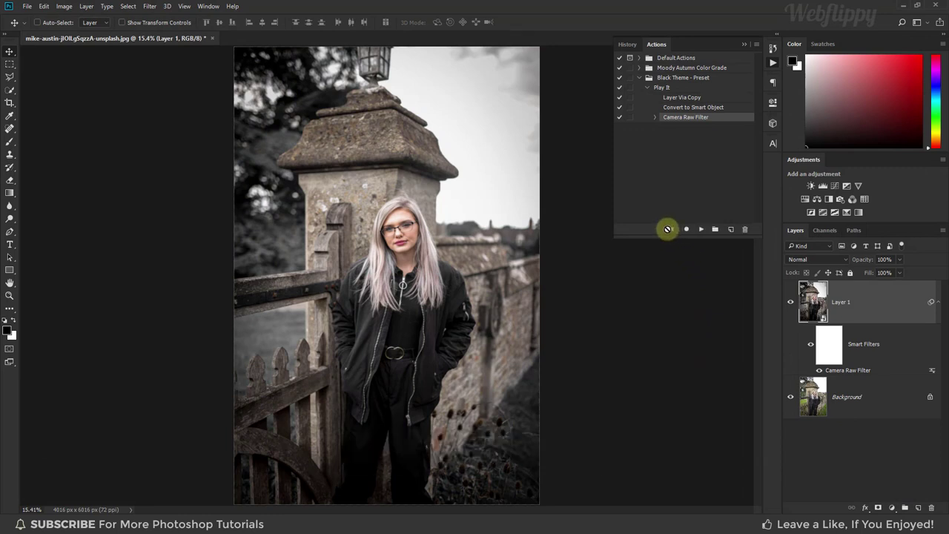
{"action": "left_click", "coordinate": [647, 88]}
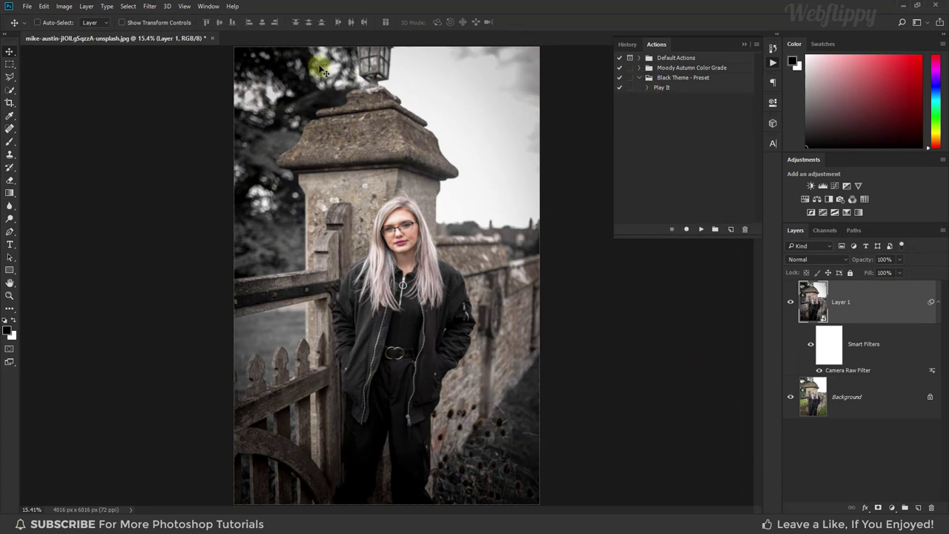
{"action": "left_click", "coordinate": [212, 38]}
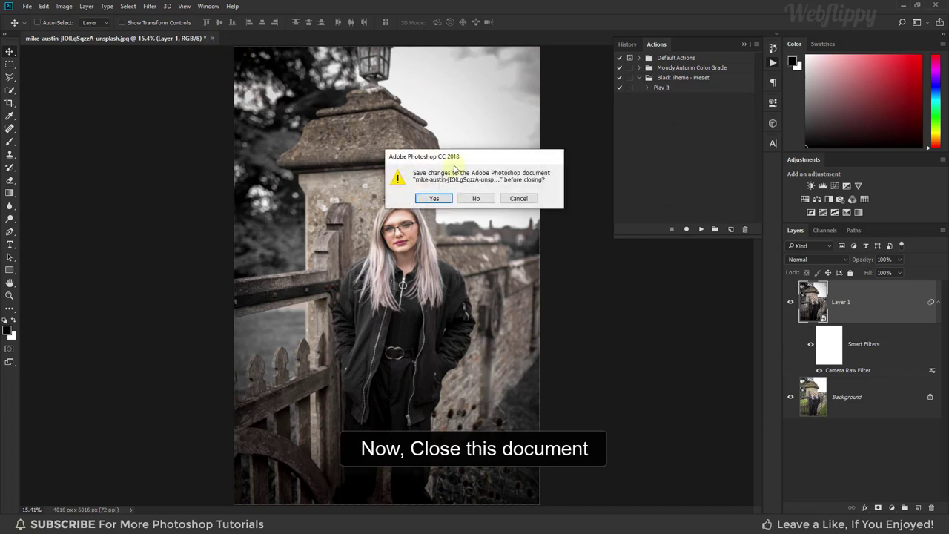
{"action": "left_click", "coordinate": [475, 199]}
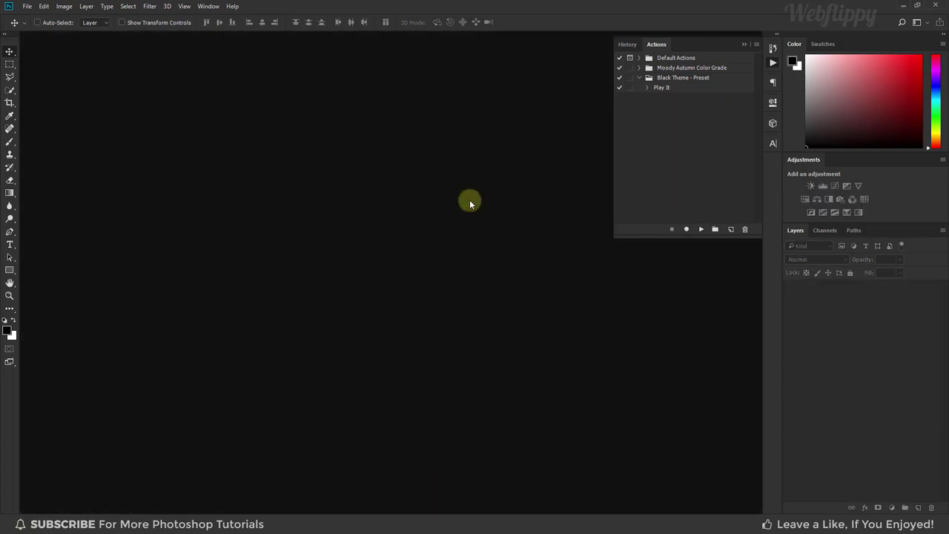
{"action": "left_click", "coordinate": [26, 6]}
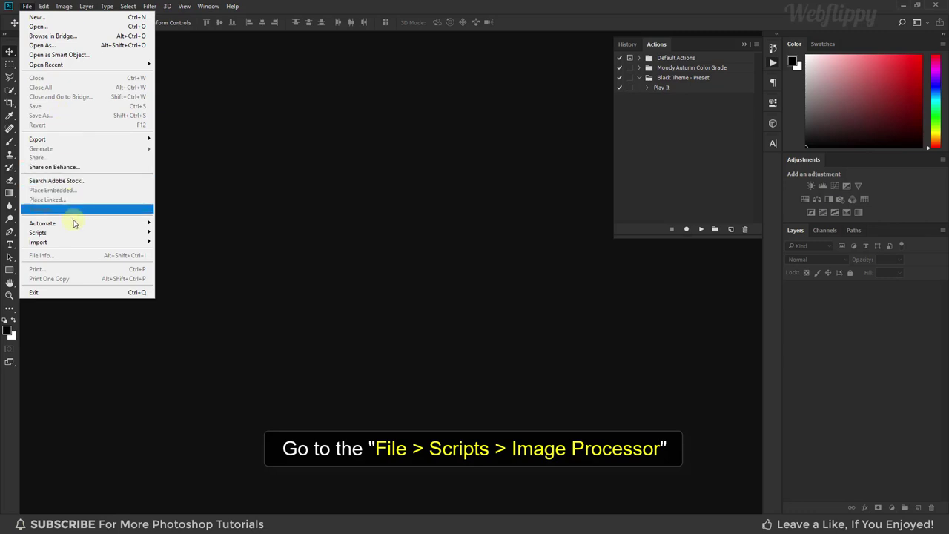
{"action": "mouse_move", "coordinate": [37, 232]}
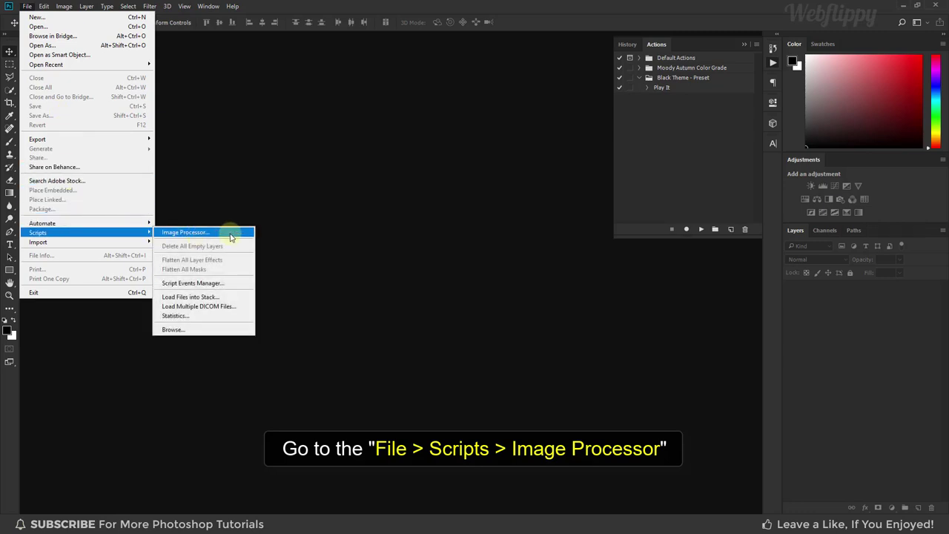
{"action": "left_click", "coordinate": [231, 236]}
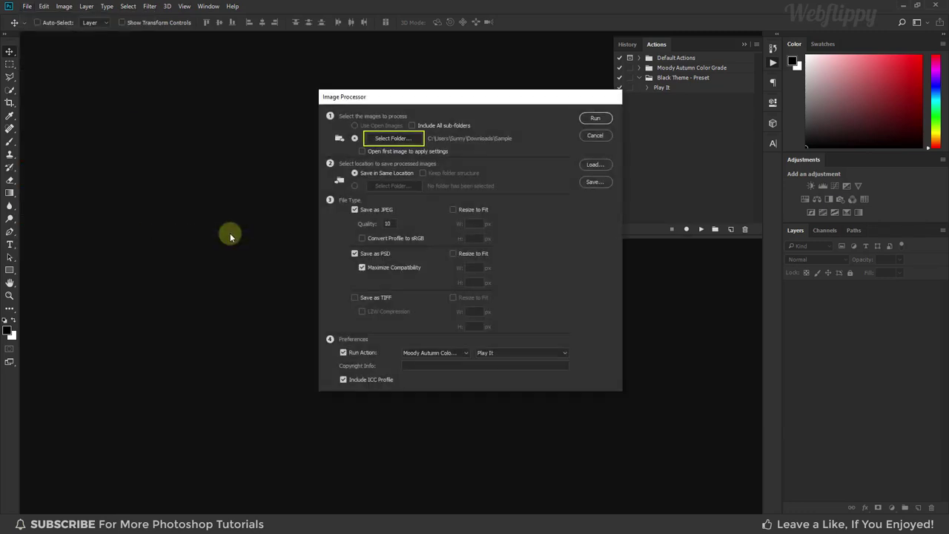
{"action": "left_click", "coordinate": [248, 506]}
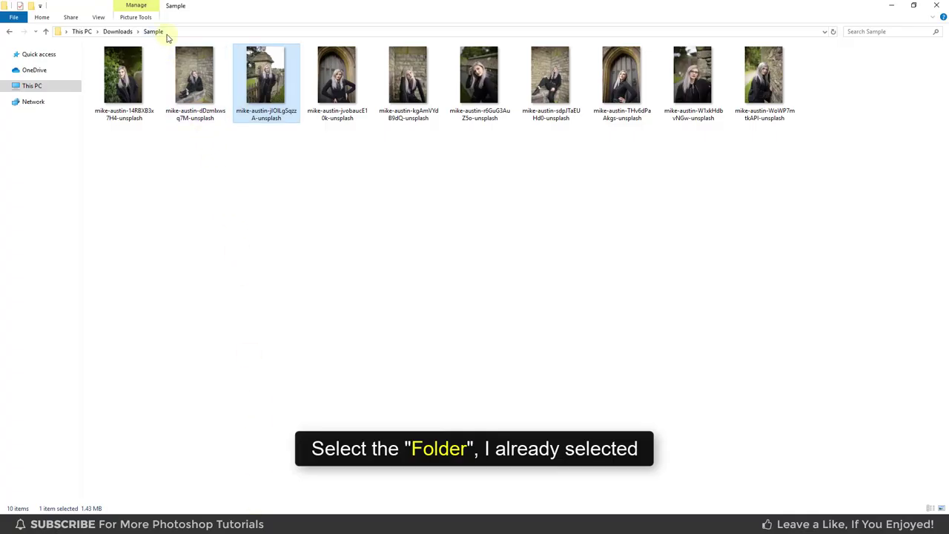
{"action": "left_click", "coordinate": [324, 502]}
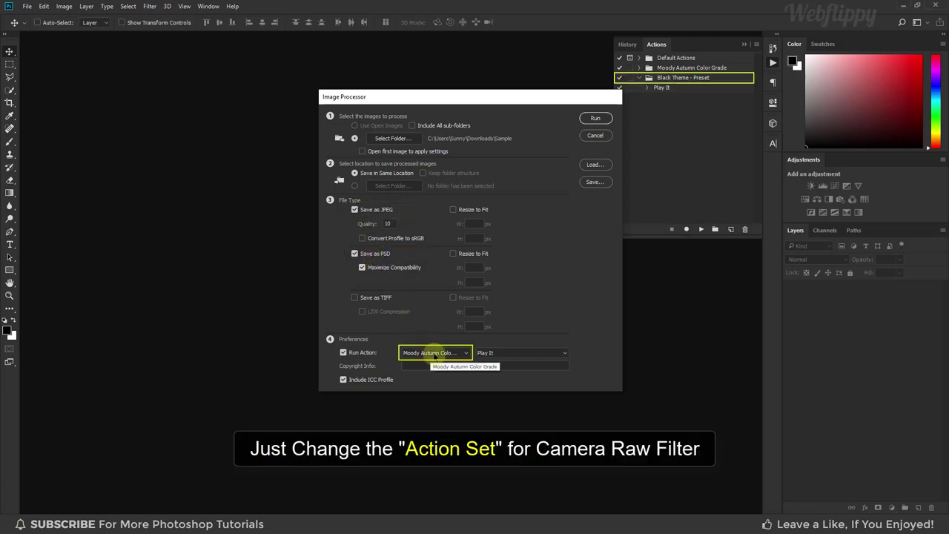
Run Image Processor on the Sample folder with the Black Theme - Preset 'Play It' action.
{"action": "left_click", "coordinate": [435, 353]}
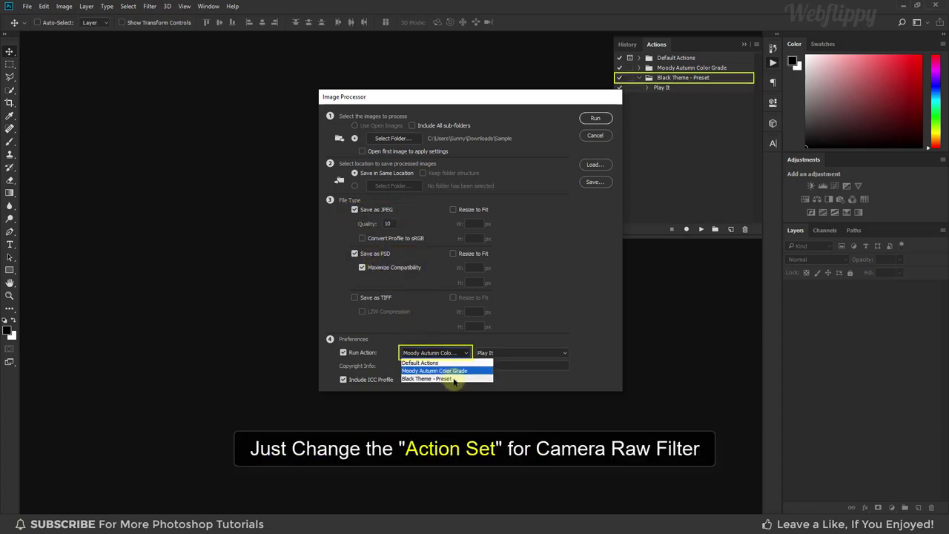
{"action": "left_click", "coordinate": [453, 380]}
{"action": "left_click", "coordinate": [491, 353]}
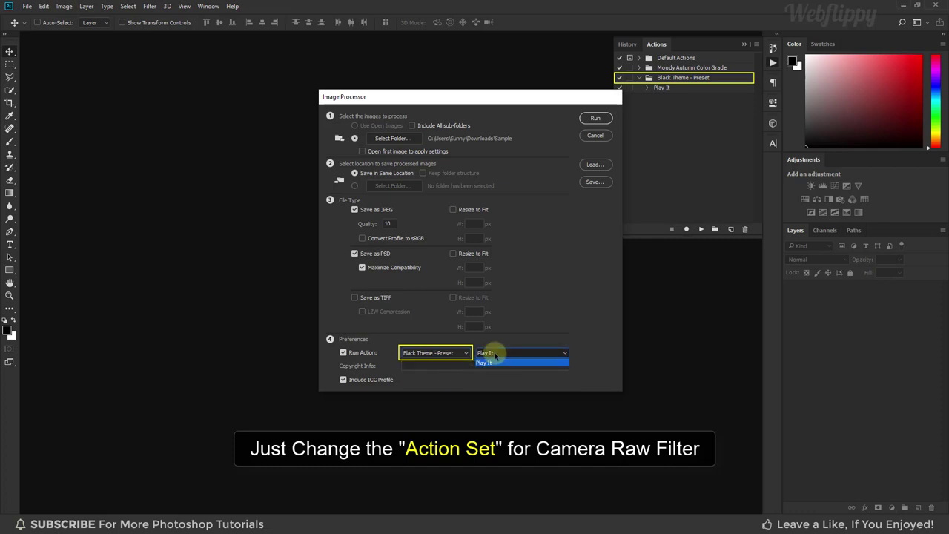
{"action": "left_click", "coordinate": [502, 364]}
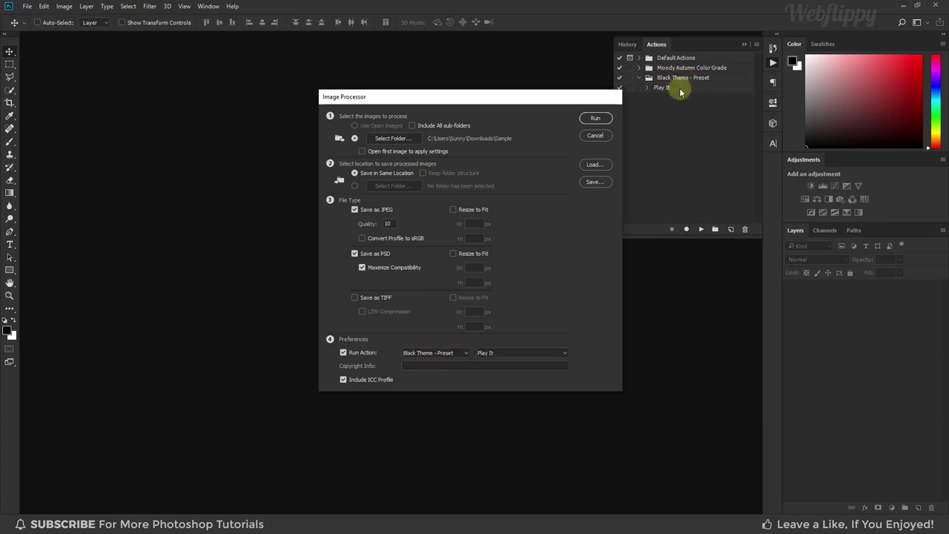
{"action": "left_click", "coordinate": [597, 118]}
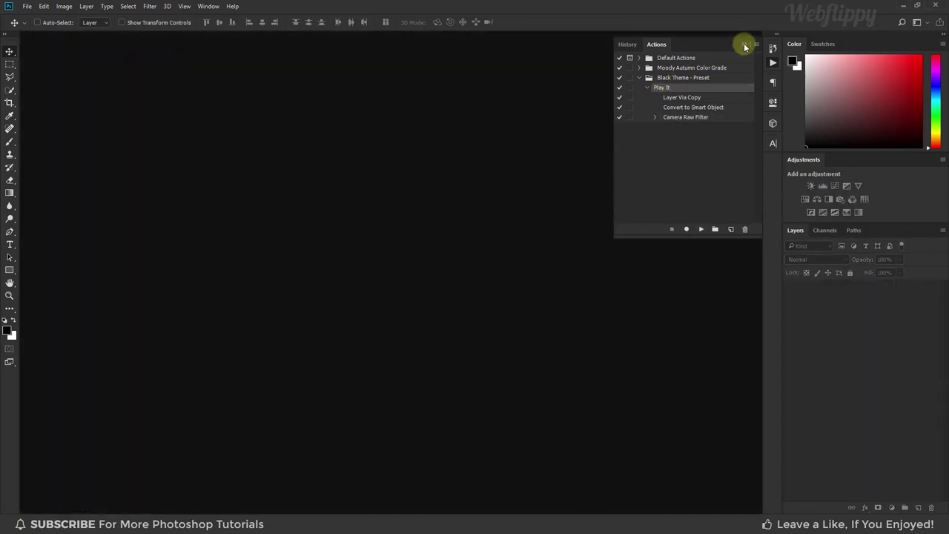
{"action": "left_click", "coordinate": [744, 44]}
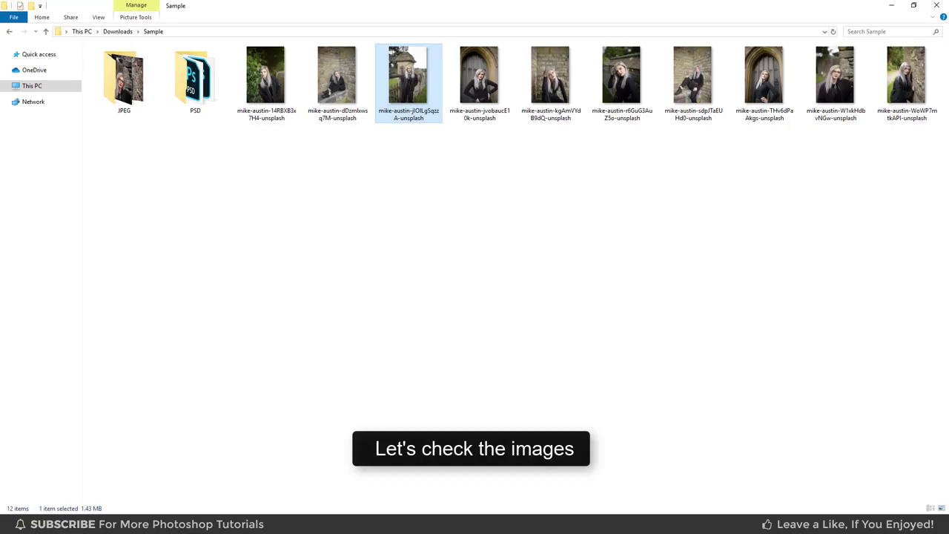
Review the ten black-graded JPEGs, then open the PSD folder with ten PSD files.
{"action": "left_click", "coordinate": [218, 171]}
{"action": "left_click", "coordinate": [132, 100]}
{"action": "double_click", "coordinate": [132, 100]}
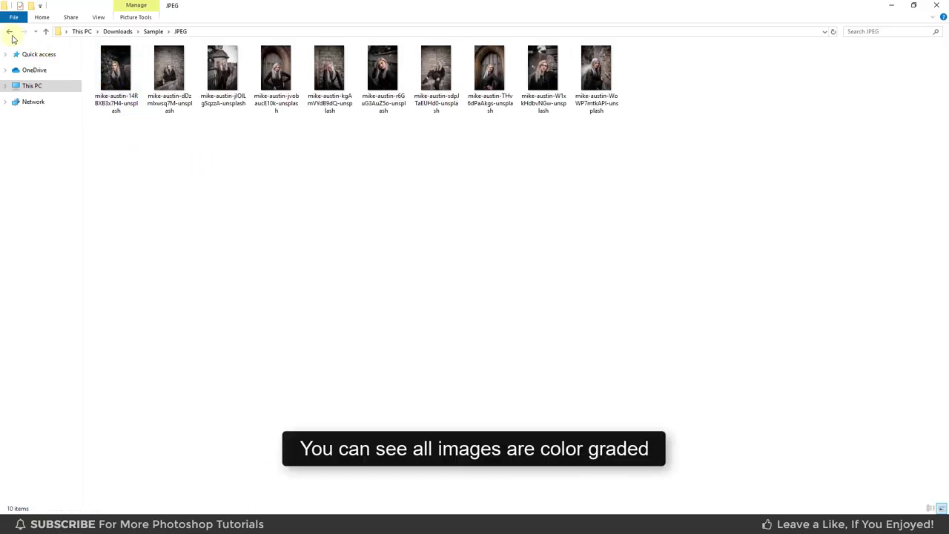
{"action": "left_click", "coordinate": [10, 32]}
{"action": "double_click", "coordinate": [186, 111]}
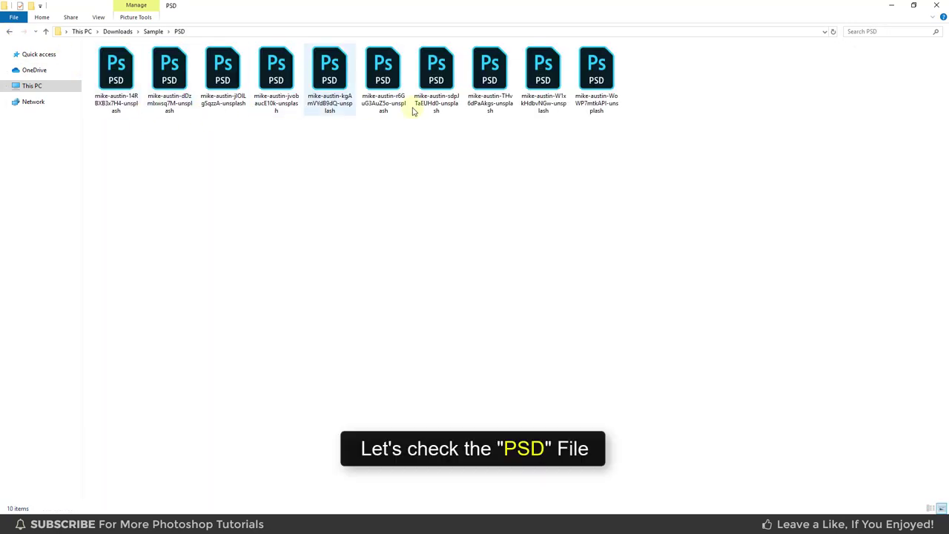
Open the first output PSD and toggle Layer 1's visibility to compare against the colour Background.
{"action": "double_click", "coordinate": [115, 83]}
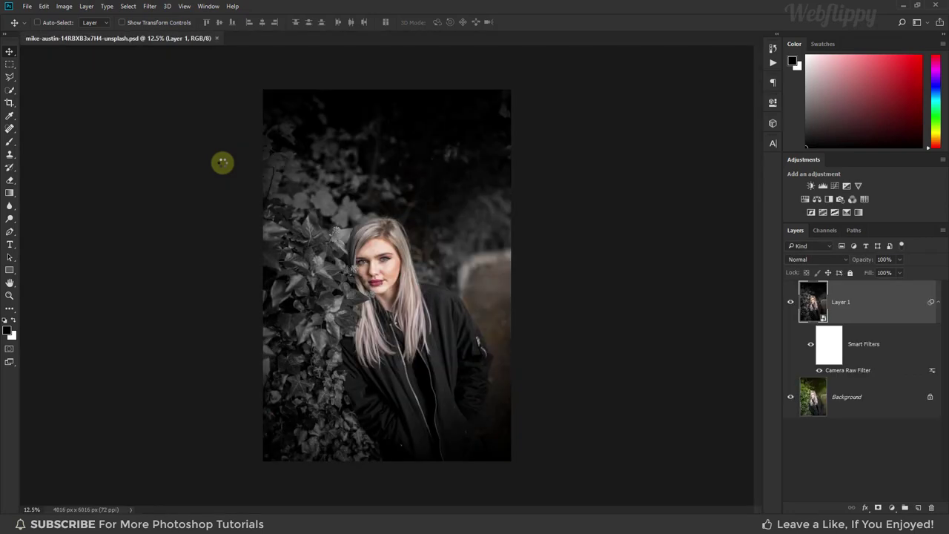
{"action": "left_click", "coordinate": [791, 302]}
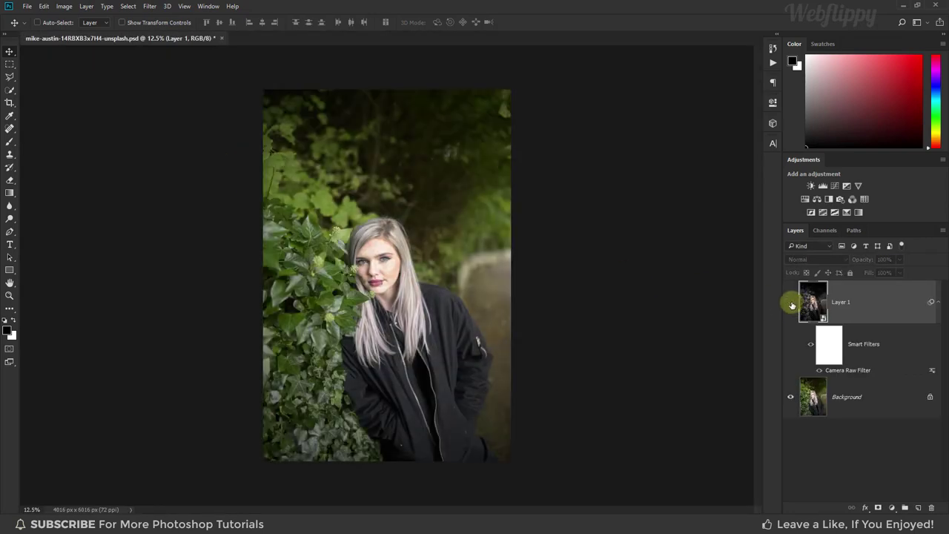
{"action": "left_click", "coordinate": [791, 302]}
{"action": "left_click", "coordinate": [791, 304]}
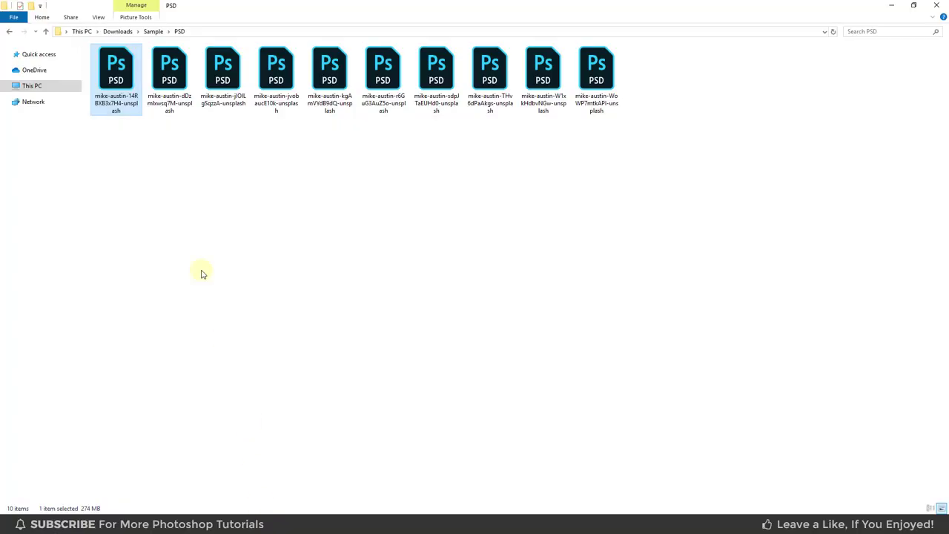
Go back up to the Sample folder and enter the JPEG output folder.
{"action": "left_click", "coordinate": [187, 215]}
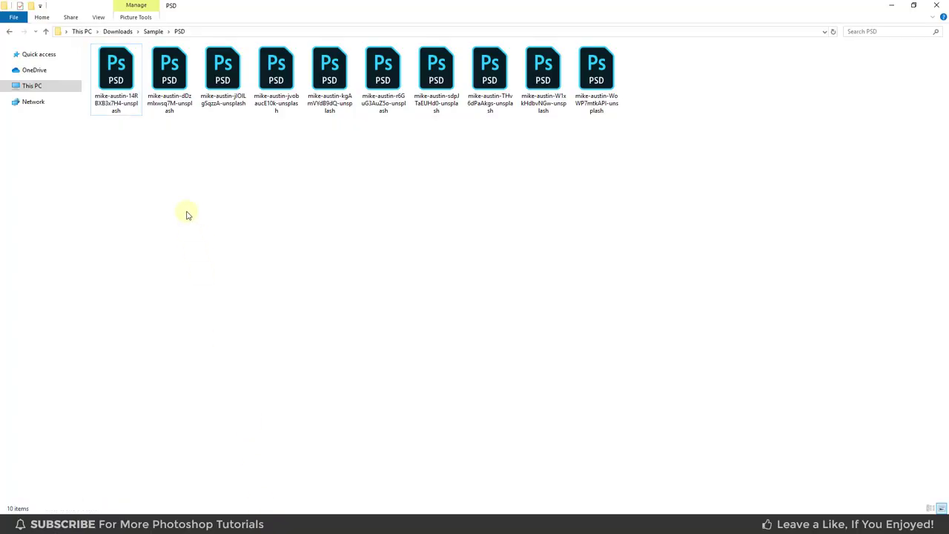
{"action": "key", "text": "alt+Up"}
{"action": "double_click", "coordinate": [128, 104]}
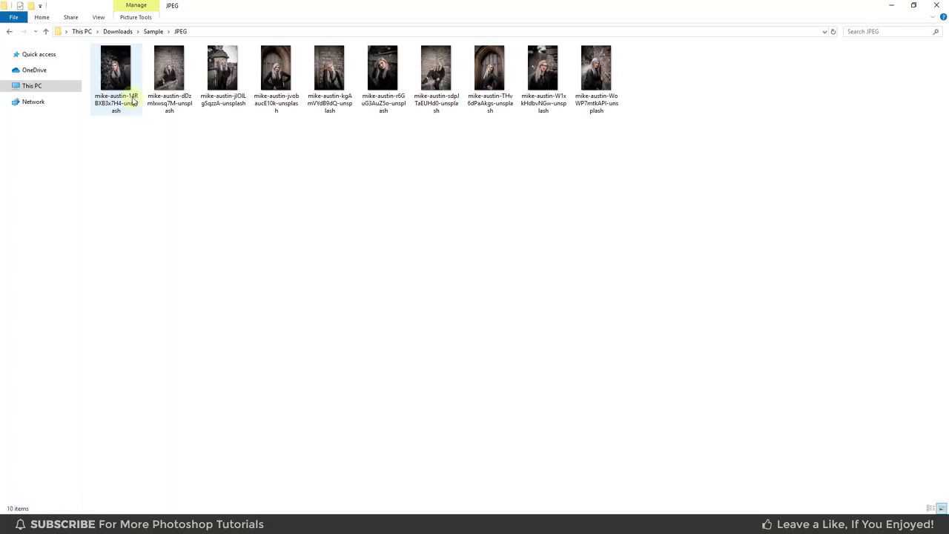
View the first graded JPEG in Photos, page through four more, then close the viewer.
{"action": "double_click", "coordinate": [119, 86]}
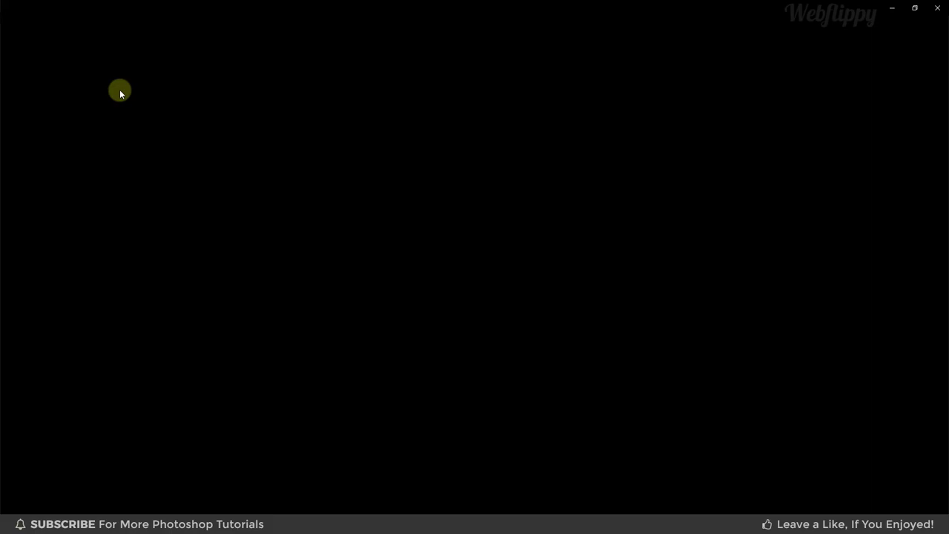
{"action": "key", "text": "Right"}
{"action": "key", "text": "Right"}
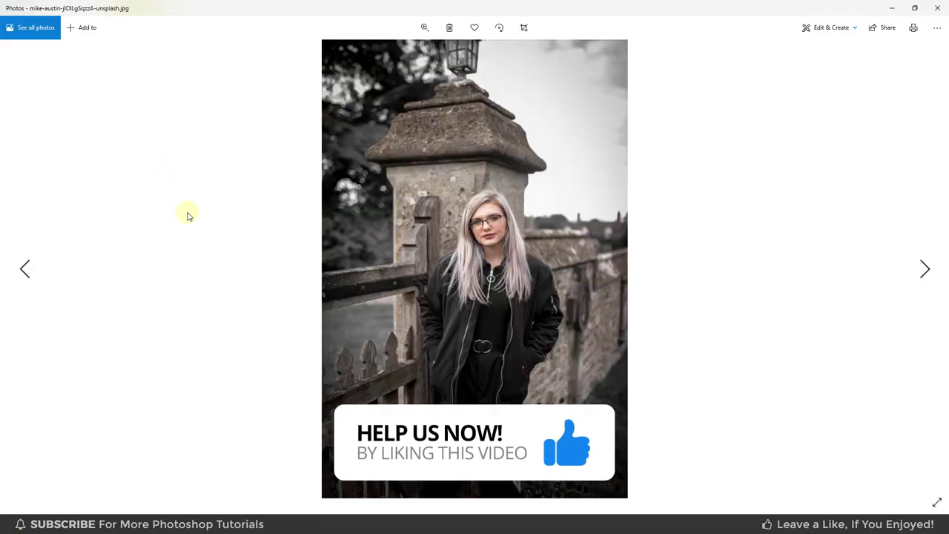
{"action": "key", "text": "Right"}
{"action": "key", "text": "Right"}
{"action": "key", "text": "Right"}
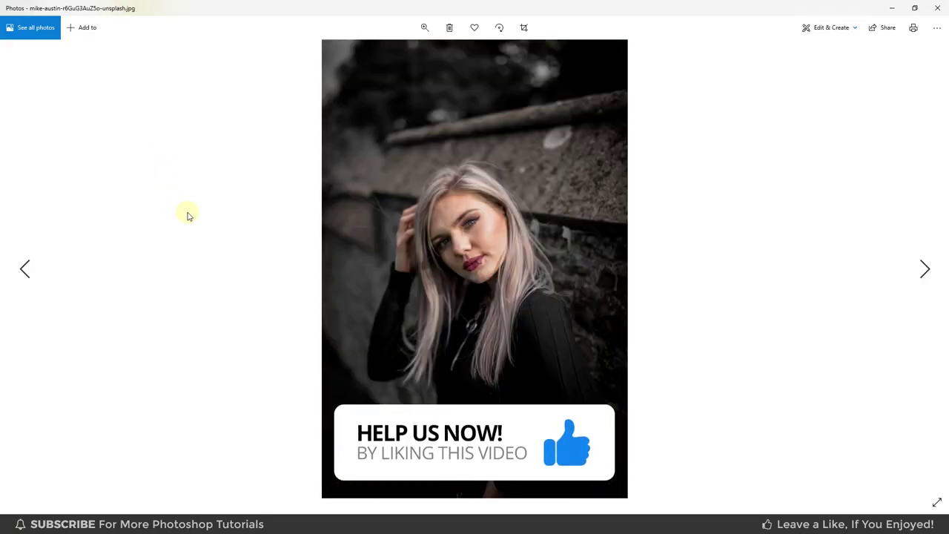
{"action": "key", "text": "Right"}
{"action": "key", "text": "Right"}
{"action": "key", "text": "Right"}
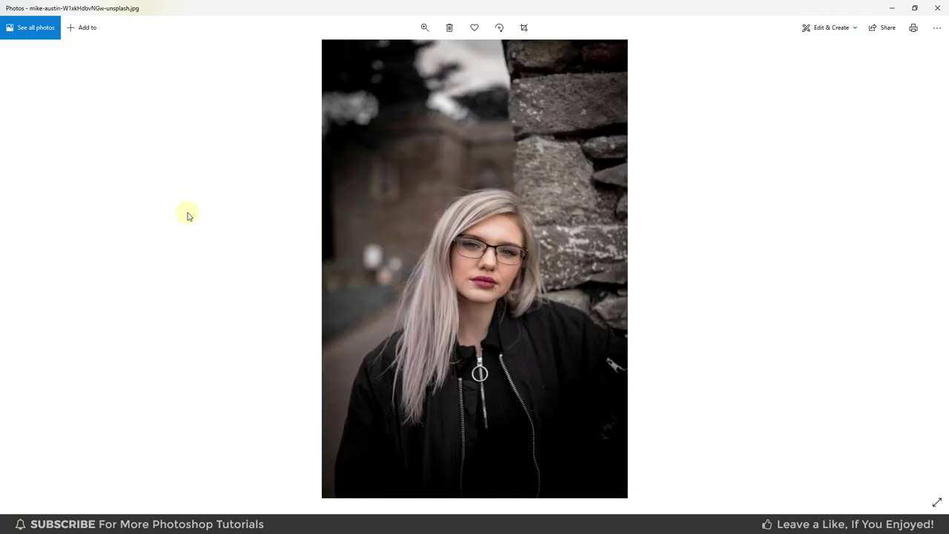
{"action": "key", "text": "Right"}
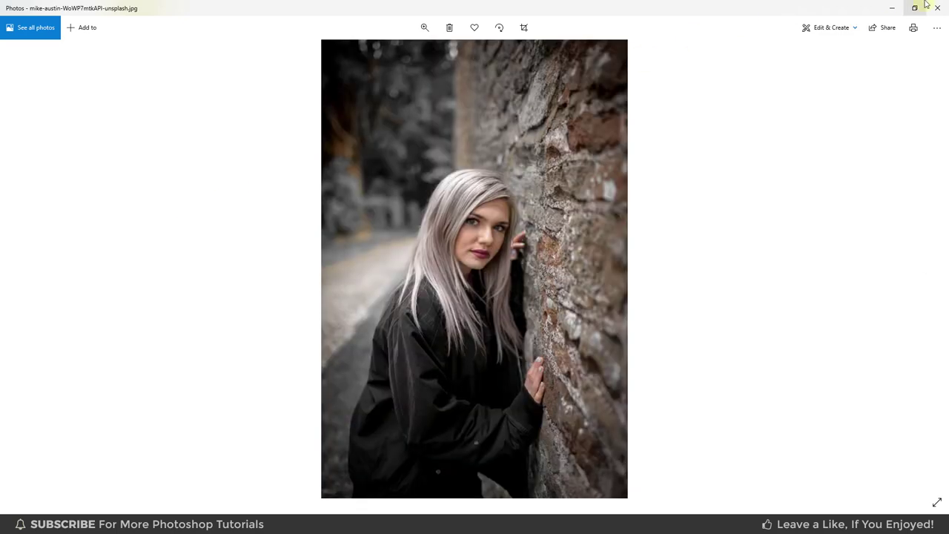
{"action": "left_click", "coordinate": [937, 7]}
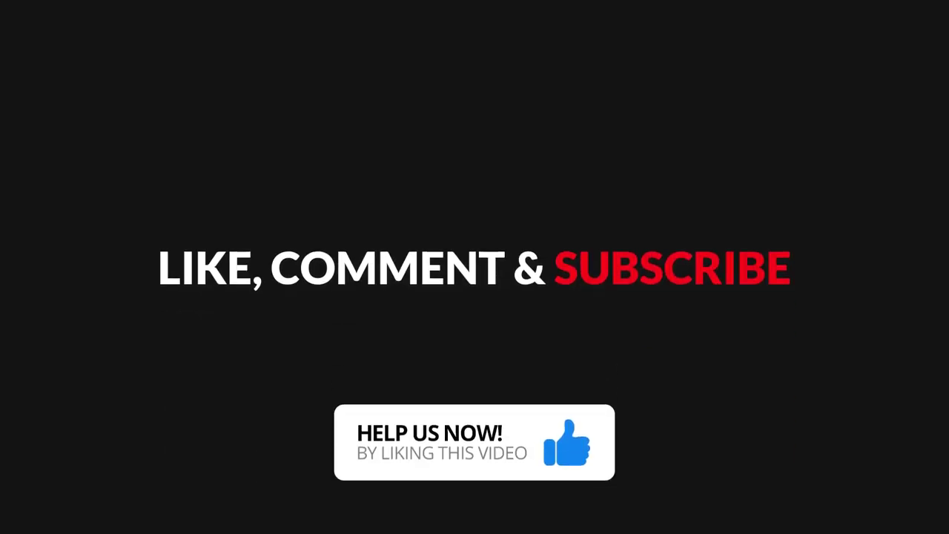